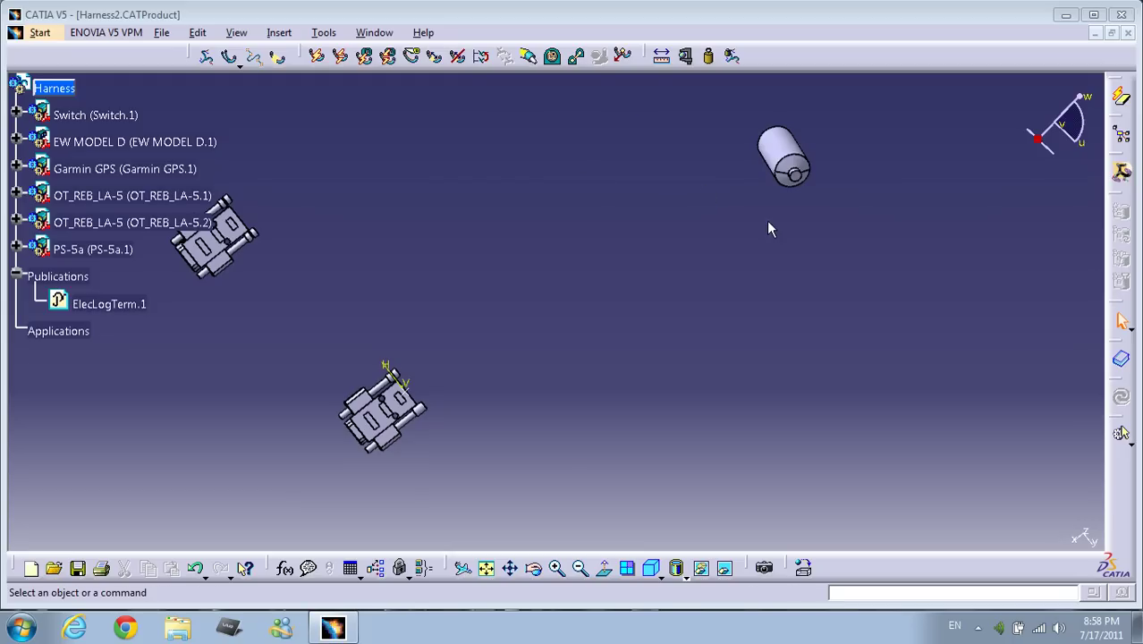
Step: Create a multi-branchable bundle and route its first branch from the lower D-shaped connector to the round Garmin GPS connector
mouse_move(767, 220)
middle_down()
mouse_move(732, 264)
mouse_move(737, 357)
mouse_move(709, 342)
mouse_move(708, 222)
mouse_move(694, 306)
mouse_move(686, 230)
mouse_move(685, 277)
middle_up()
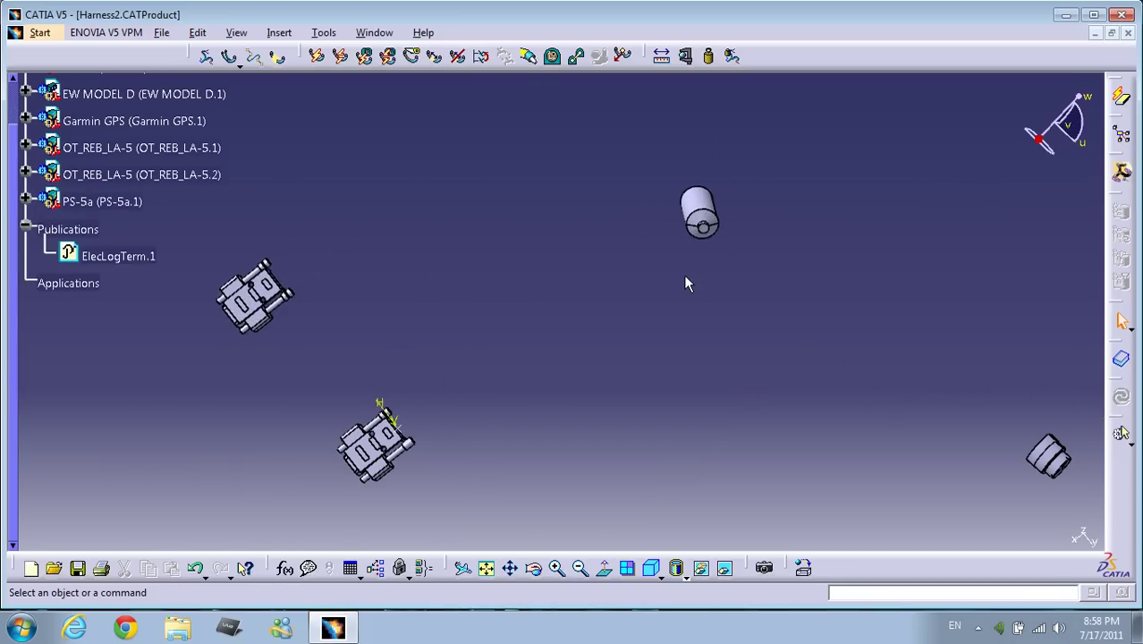
click(231, 57)
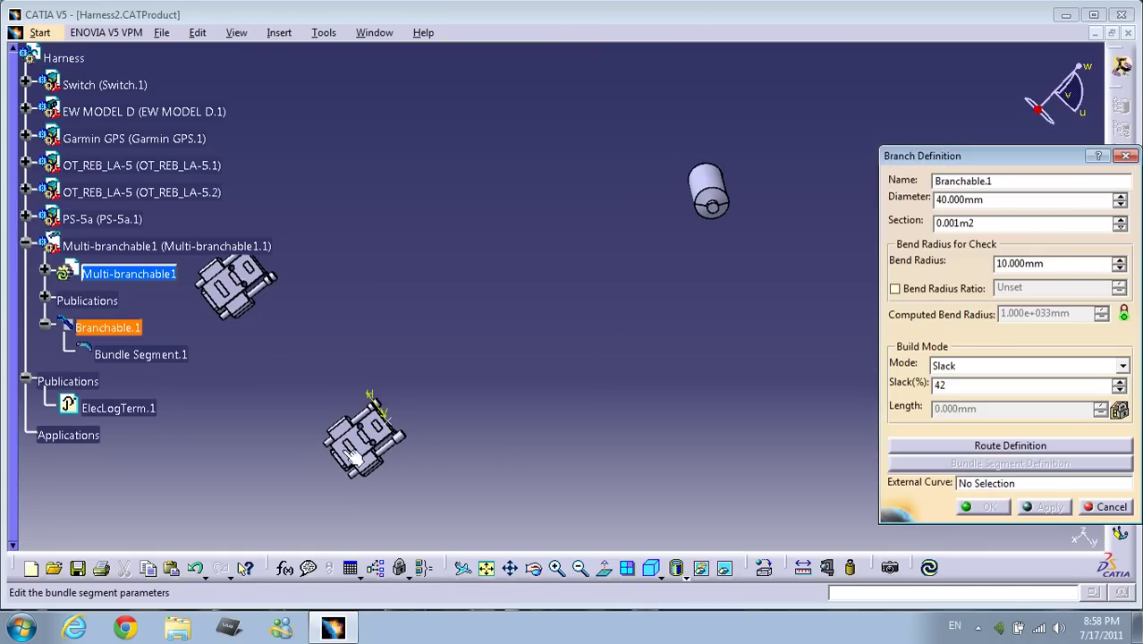
click(1010, 445)
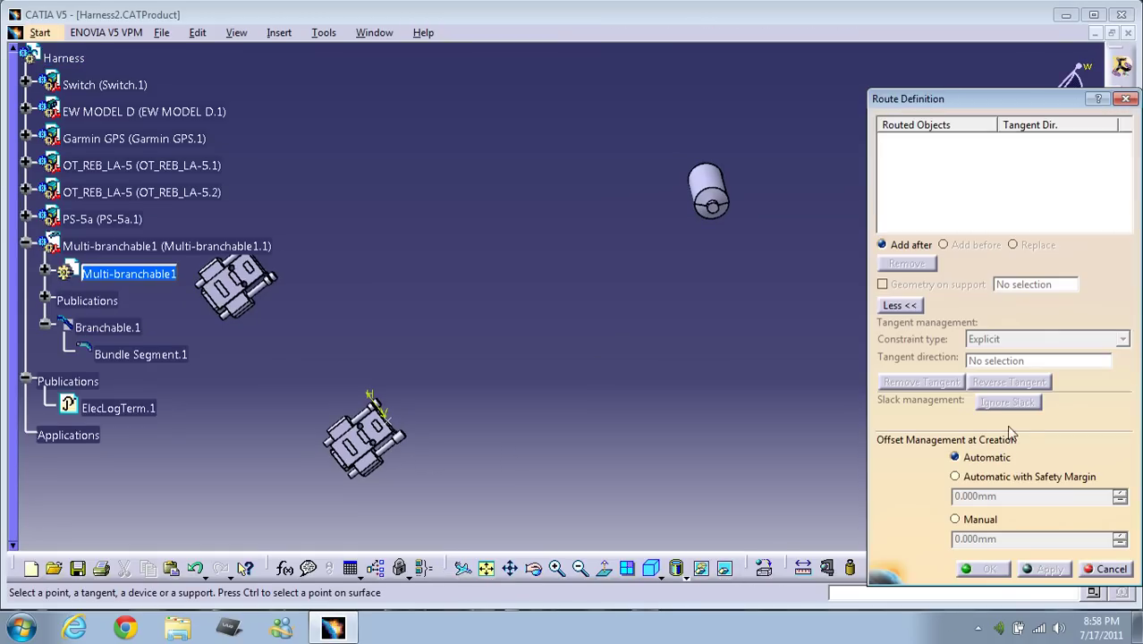
click(365, 436)
middle_drag(707, 308, 540, 426)
click(717, 377)
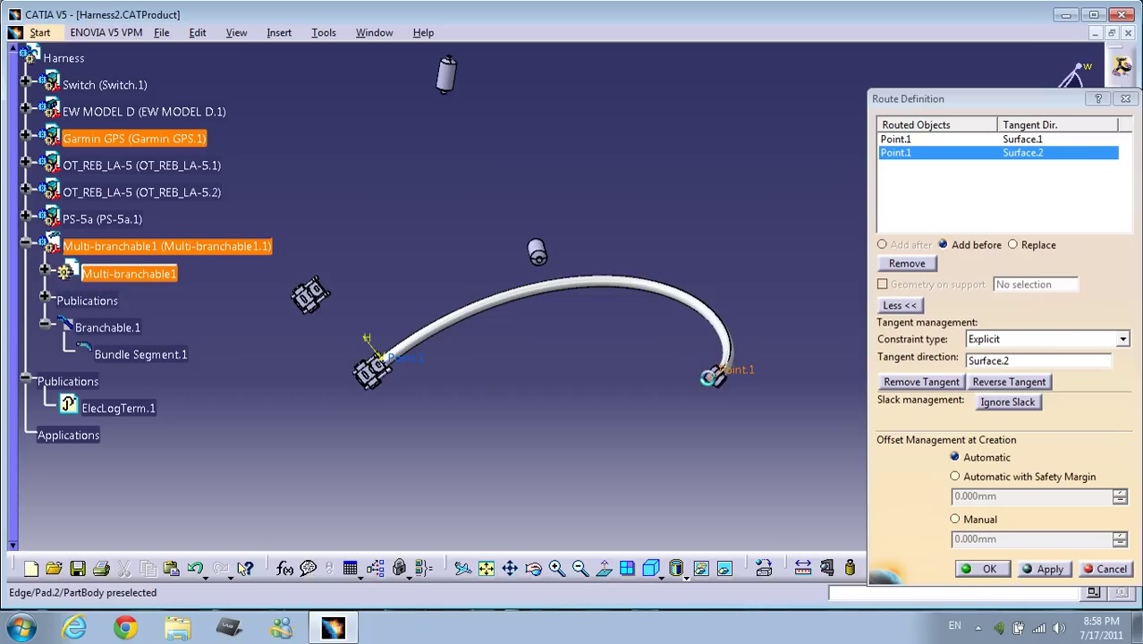
middle_drag(526, 444, 526, 409)
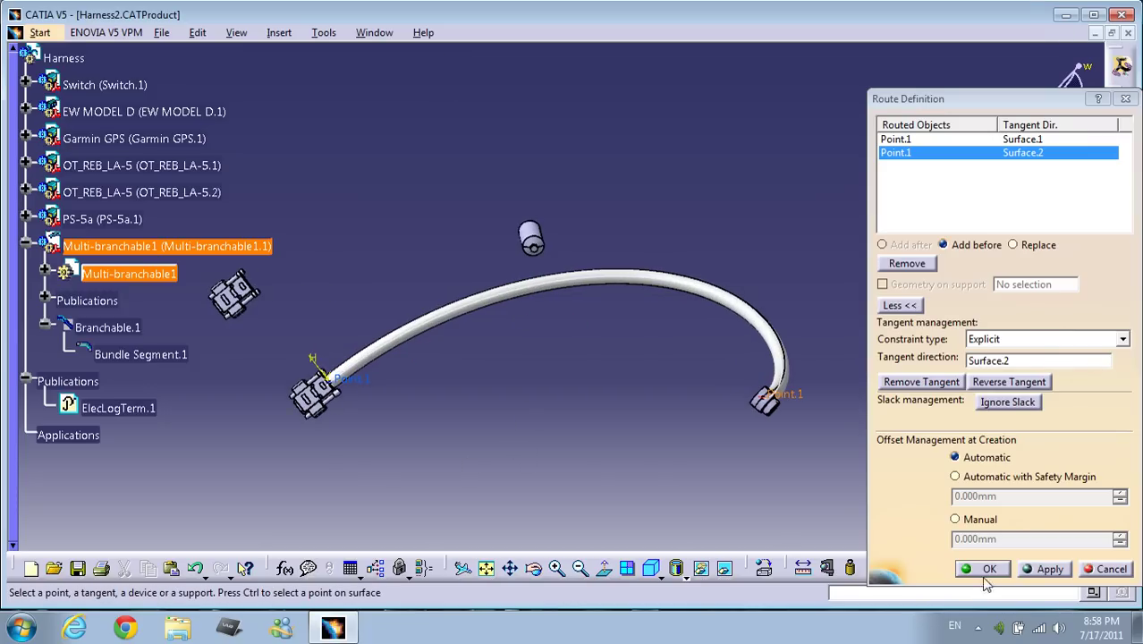
click(989, 569)
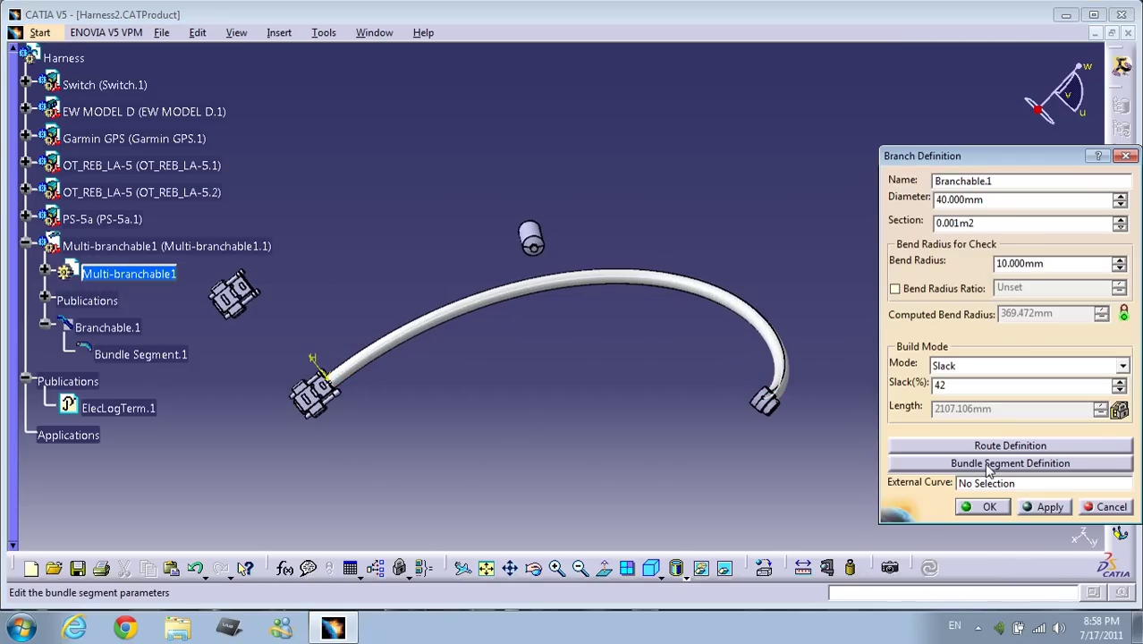
Step: Add a branch point to the bundle segment and slide it along the curve to a ratio of about 0.31, near the cylindrical device
click(990, 465)
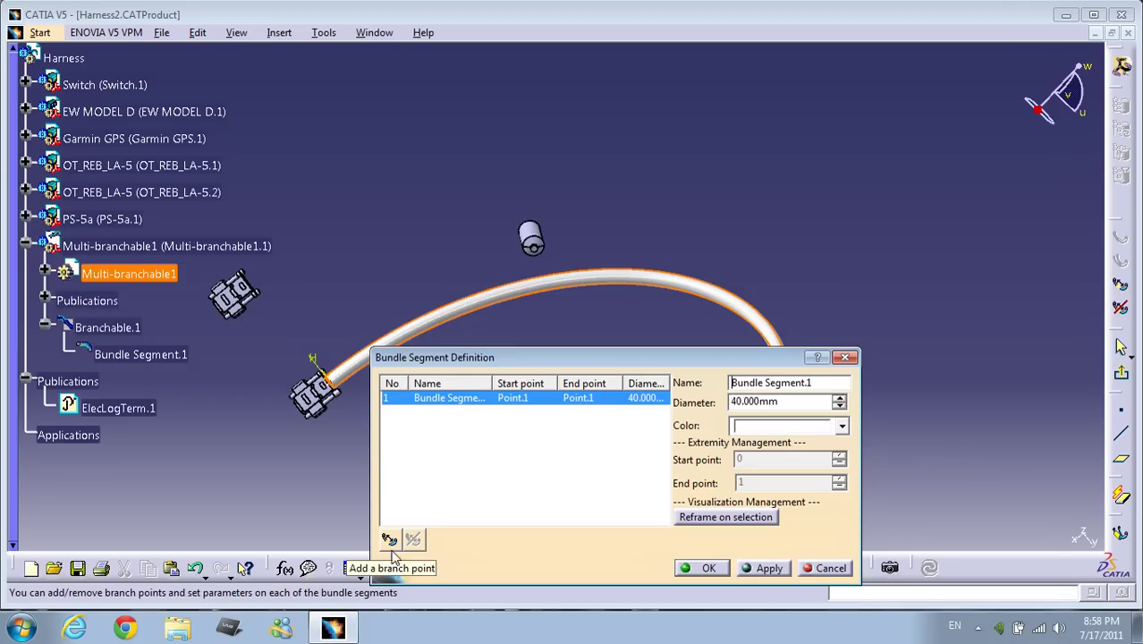
click(391, 540)
click(464, 311)
middle_drag(500, 411, 509, 299)
click(412, 283)
mouse_move(412, 284)
mouse_down()
mouse_move(415, 293)
mouse_move(592, 265)
mouse_move(450, 281)
mouse_move(529, 269)
mouse_move(487, 272)
mouse_move(513, 270)
mouse_up()
mouse_move(577, 273)
middle_down()
mouse_move(513, 326)
mouse_move(613, 329)
mouse_move(615, 278)
middle_up()
drag(537, 280, 562, 284)
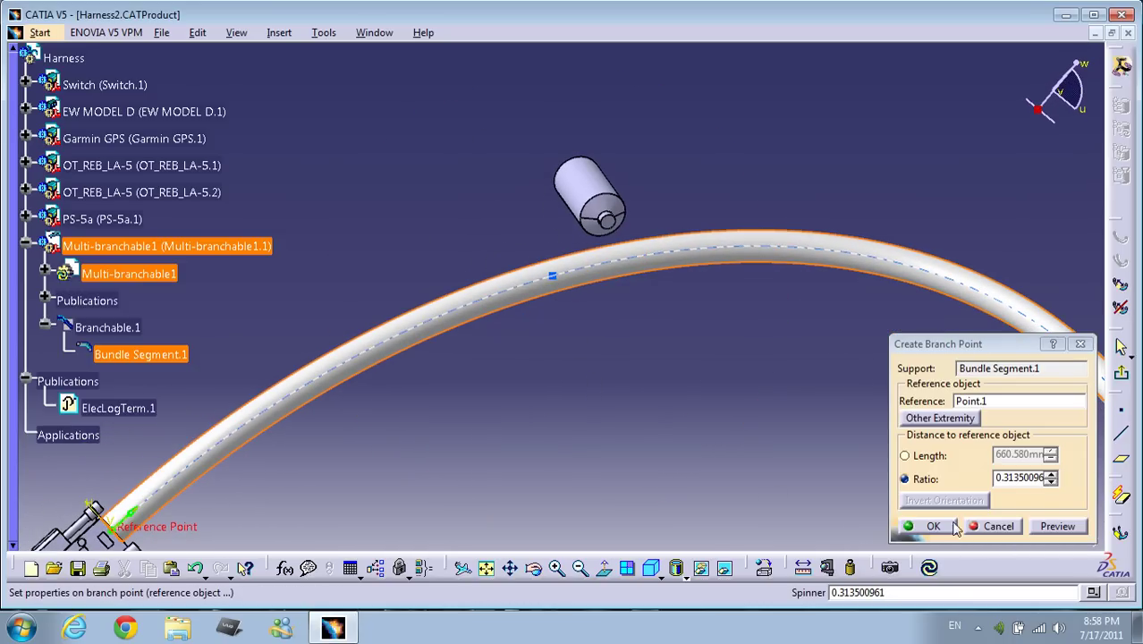
Step: Set the branch point's distance from the reference point to a length of 600 mm and accept the segment and branch definitions
click(913, 458)
click(913, 480)
click(916, 458)
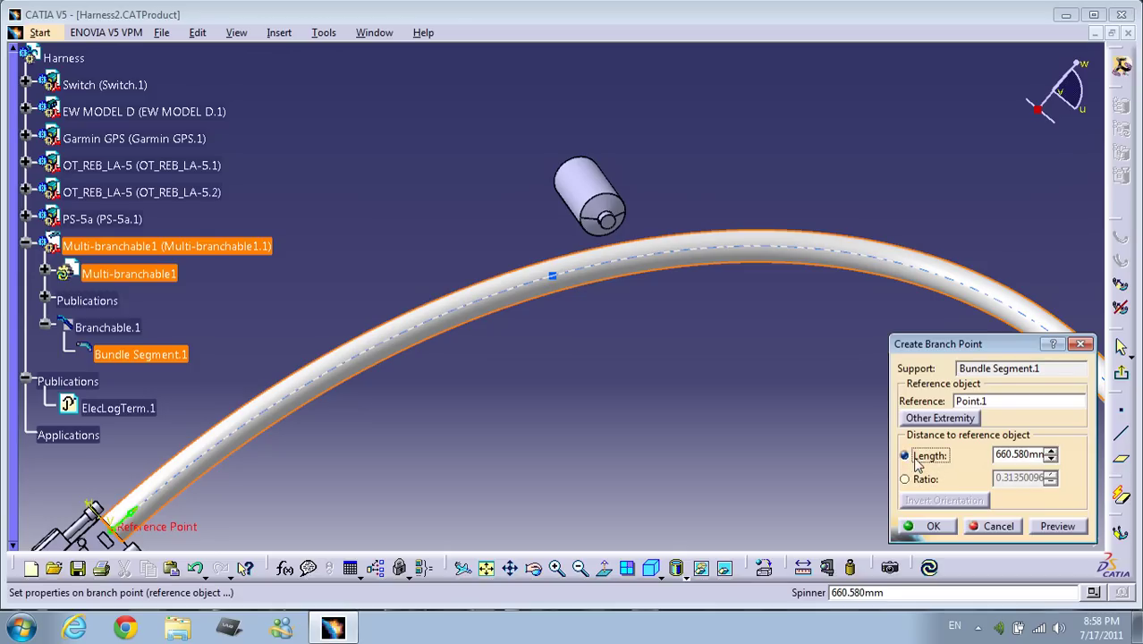
double_click(996, 454)
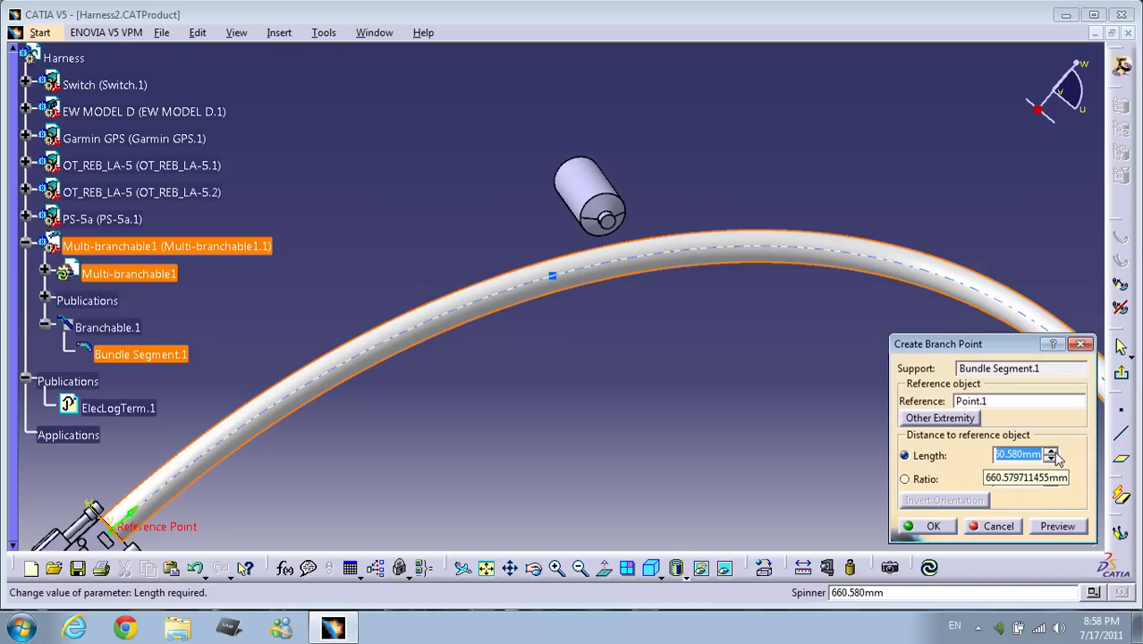
text(600)
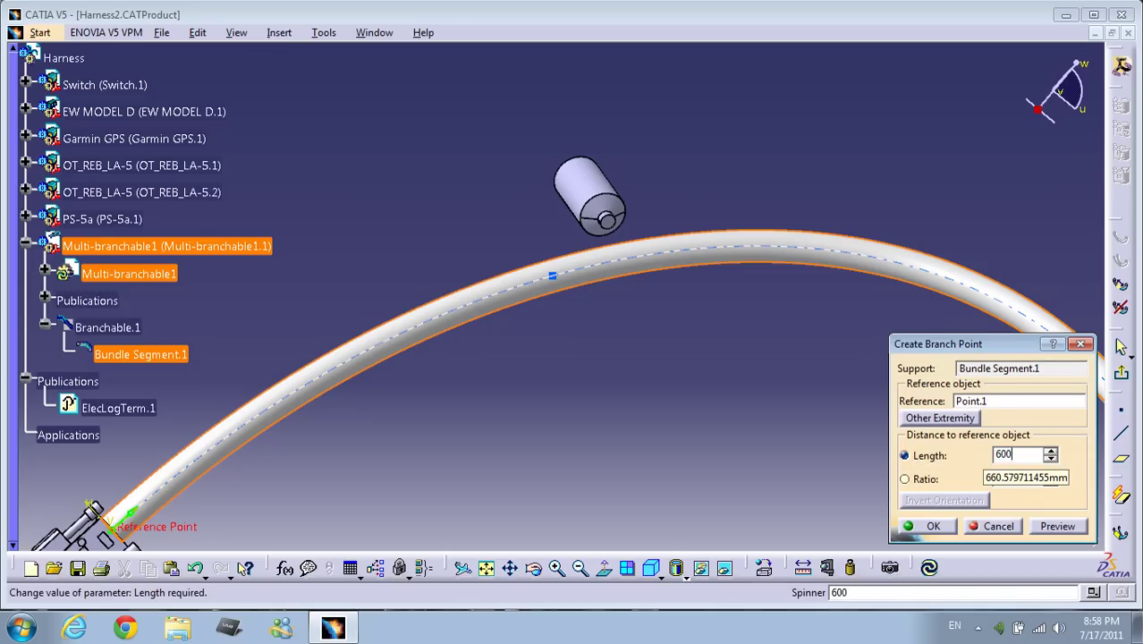
key(Return)
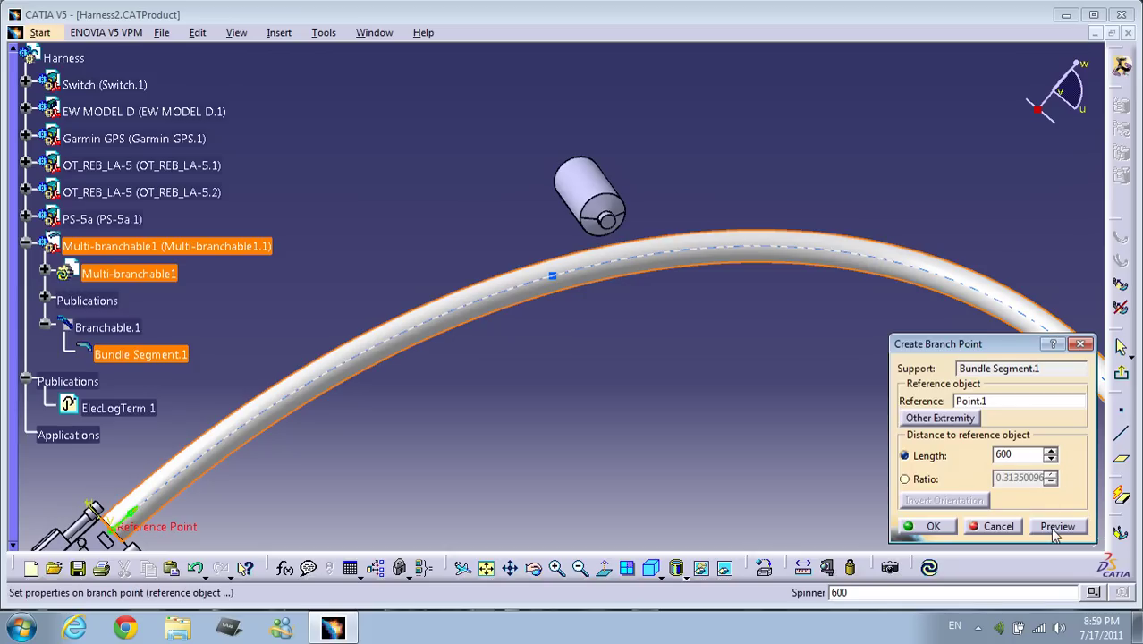
click(1056, 529)
click(931, 526)
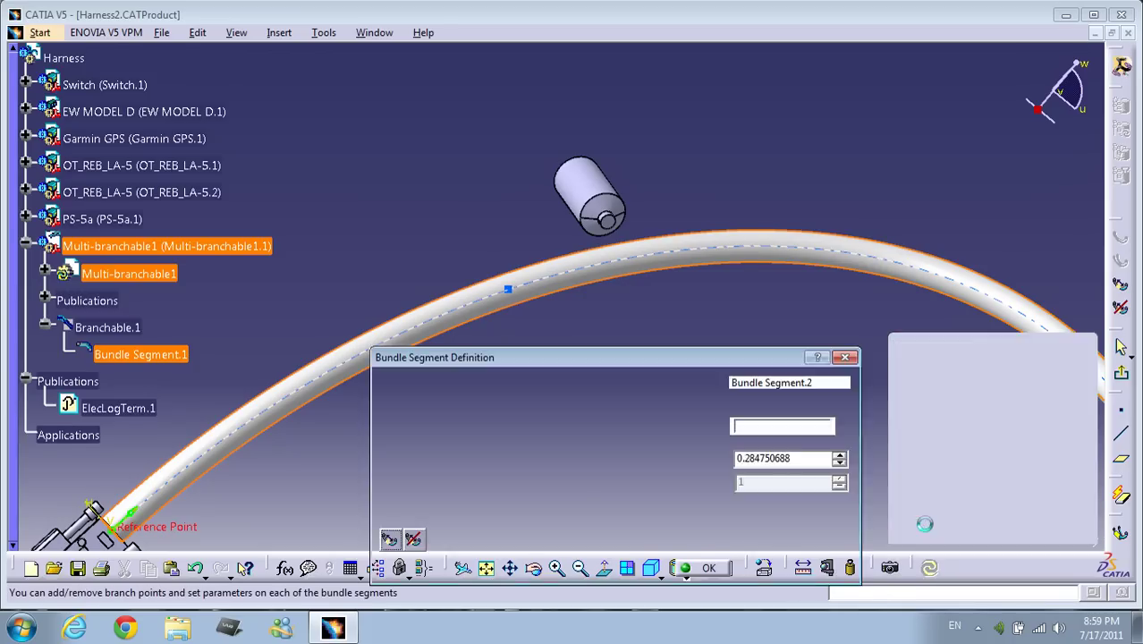
drag(716, 367, 747, 363)
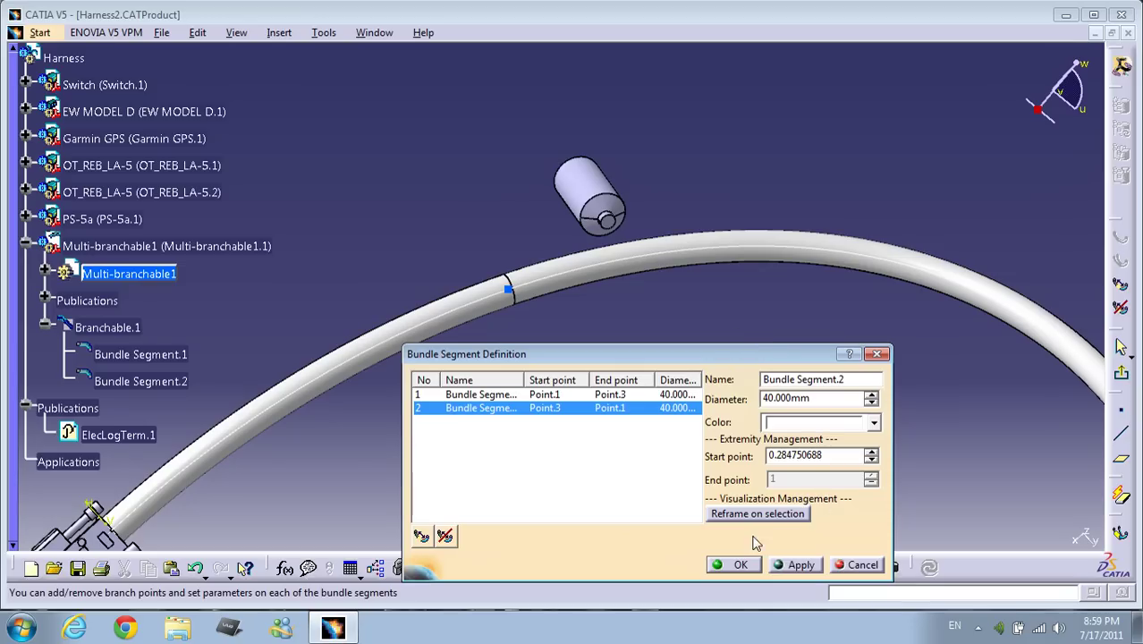
click(742, 566)
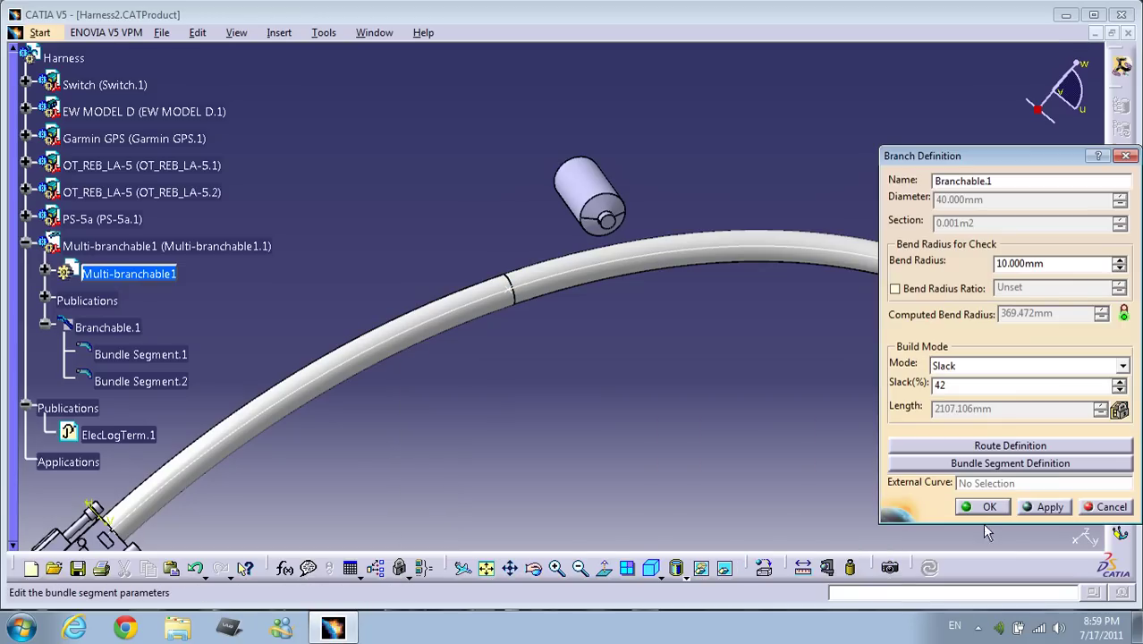
click(984, 507)
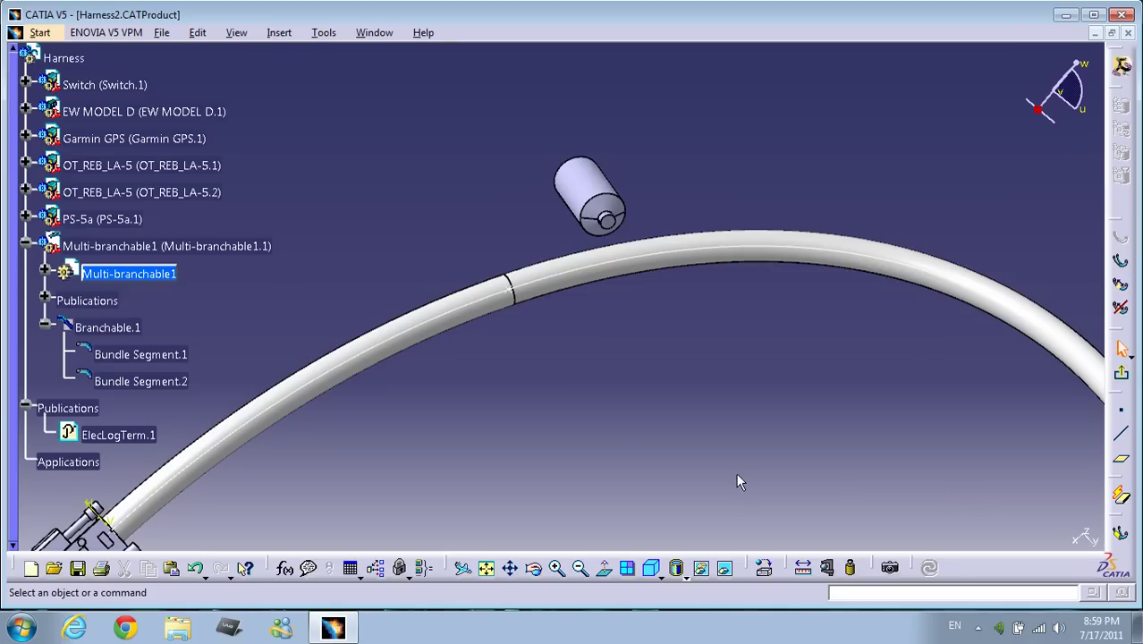
Step: Create a second branch routed from the near end of the cylindrical device to the new branch point on the main bundle
click(1123, 261)
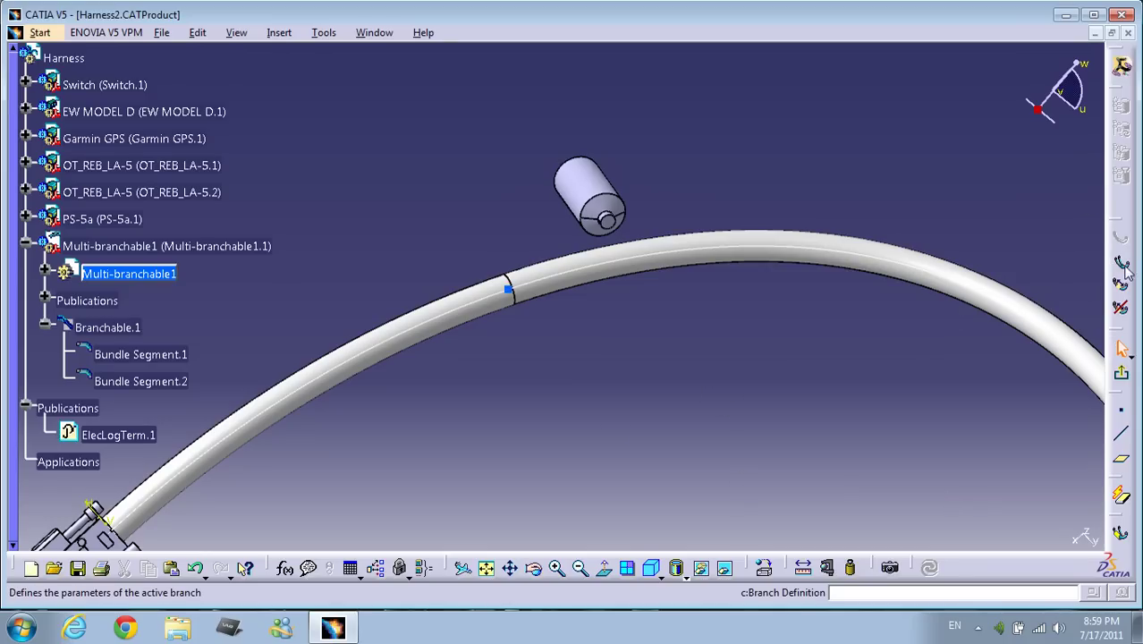
click(1037, 452)
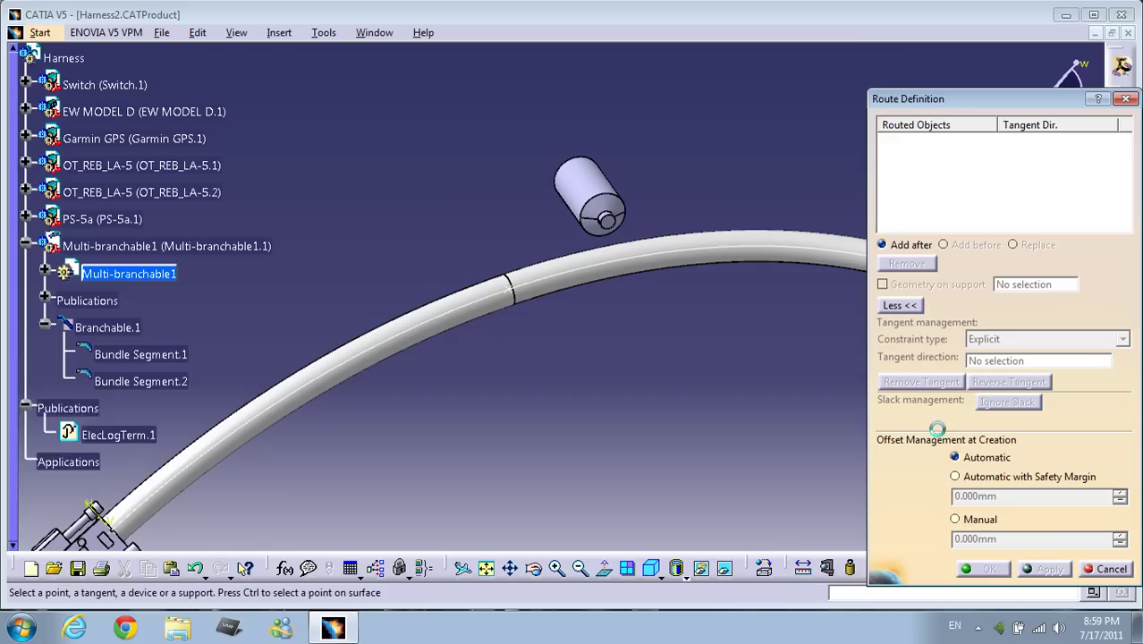
middle_drag(449, 246, 626, 255)
click(688, 262)
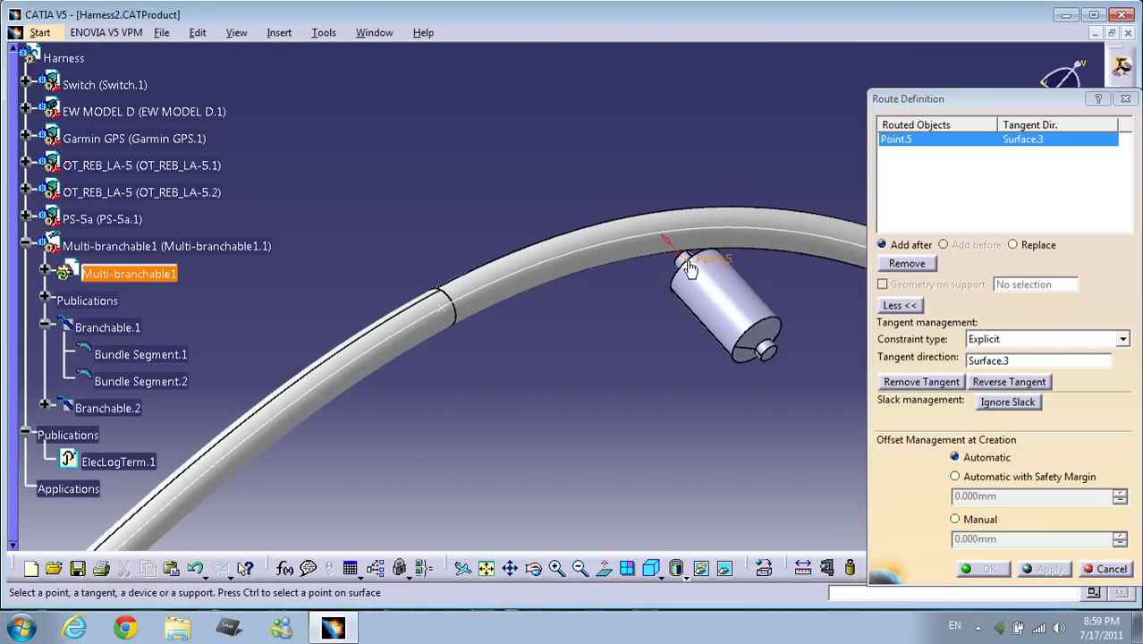
click(451, 312)
middle_drag(451, 311, 483, 324)
middle_drag(638, 389, 502, 343)
click(968, 571)
click(977, 505)
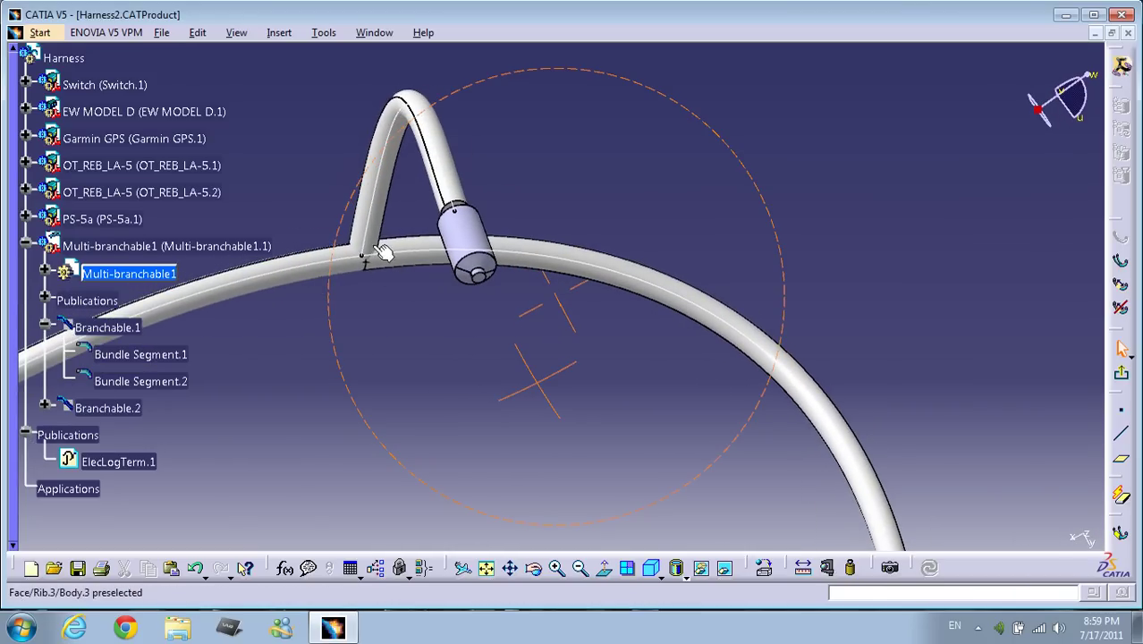
Step: Place the compass on the main bundle's curve beside the branch point and rotate it to a slanted orientation
middle_drag(381, 253, 535, 257)
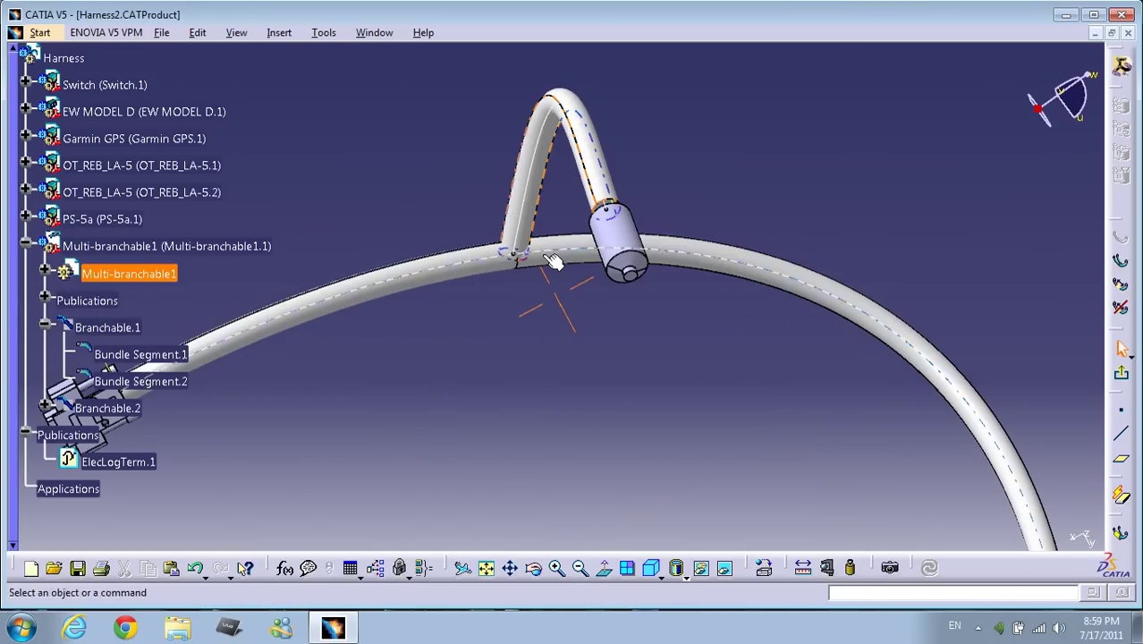
middle_drag(737, 219, 560, 365)
middle_drag(462, 283, 506, 210)
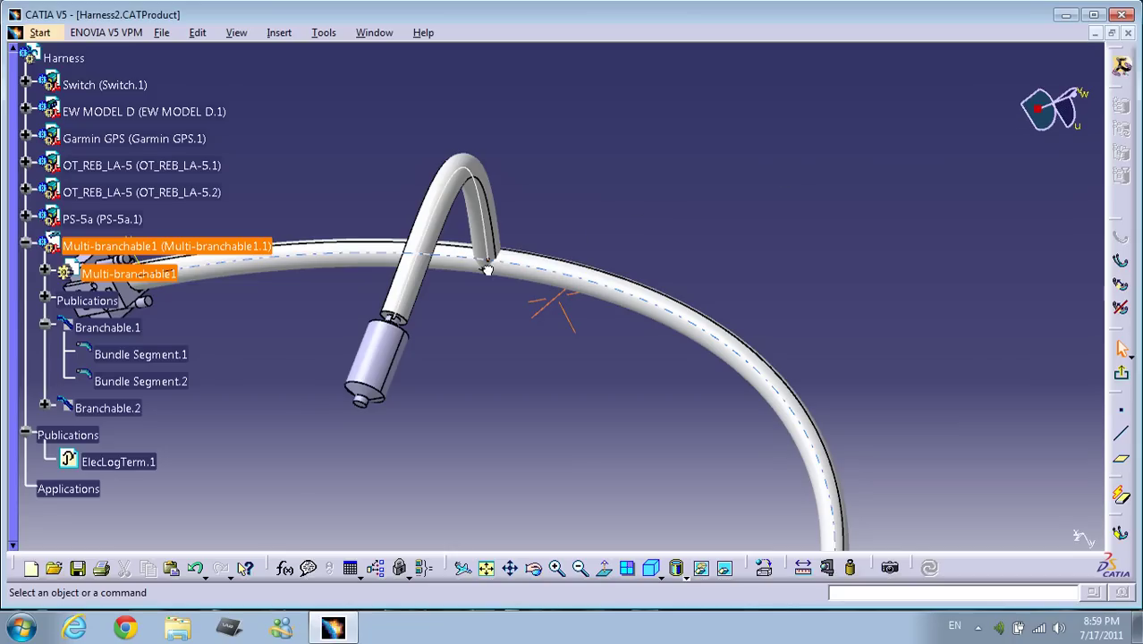
click(513, 270)
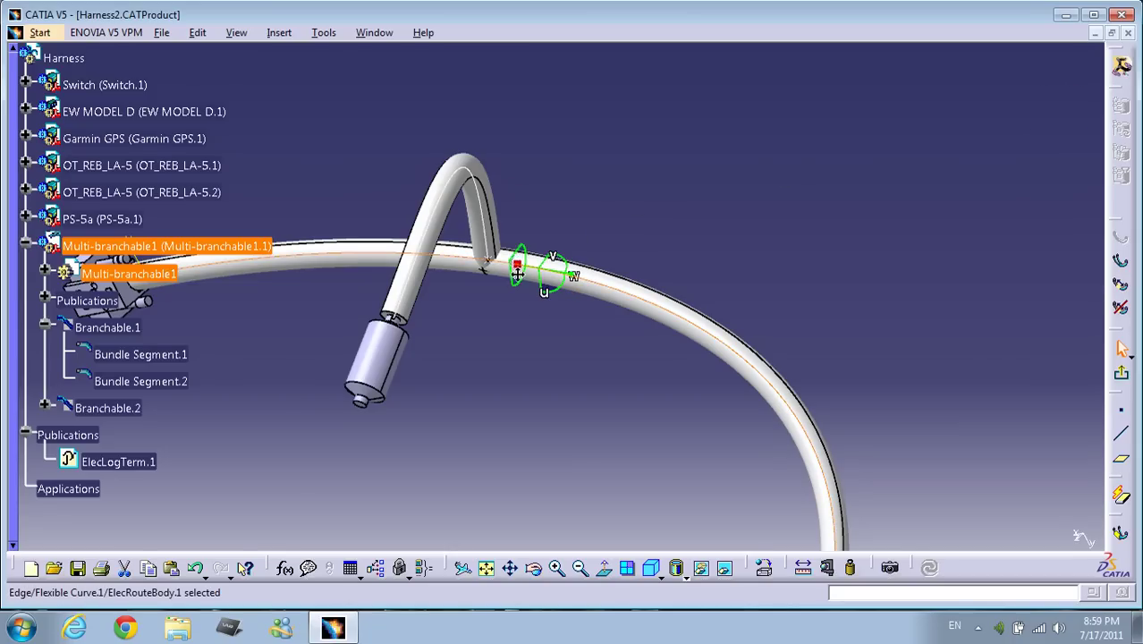
click(577, 389)
middle_drag(576, 391, 576, 358)
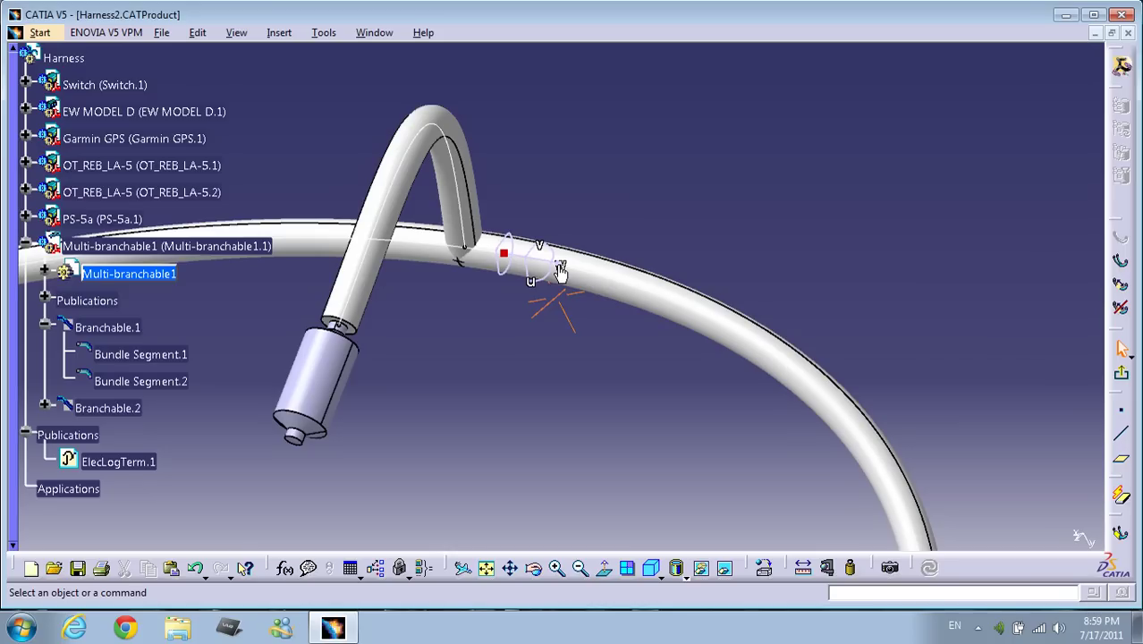
middle_drag(551, 343, 474, 308)
drag(522, 264, 519, 235)
middle_drag(524, 301, 626, 314)
middle_drag(577, 265, 579, 255)
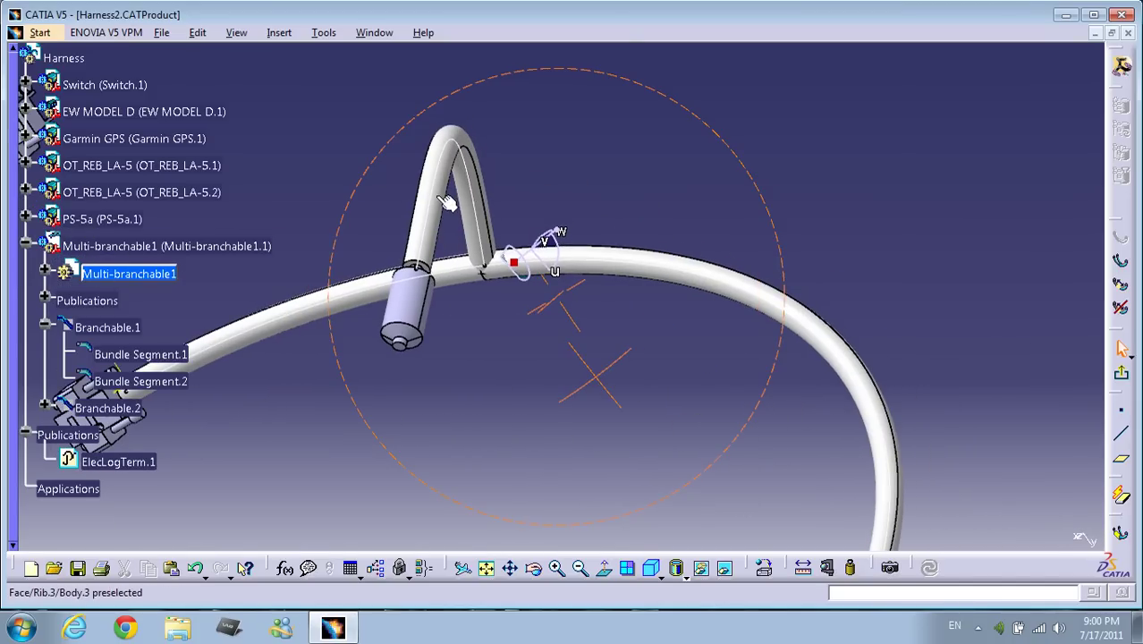
Step: Edit the second branch's route so Point.3 has an explicit tangent constraint using the compass direction
double_click(455, 204)
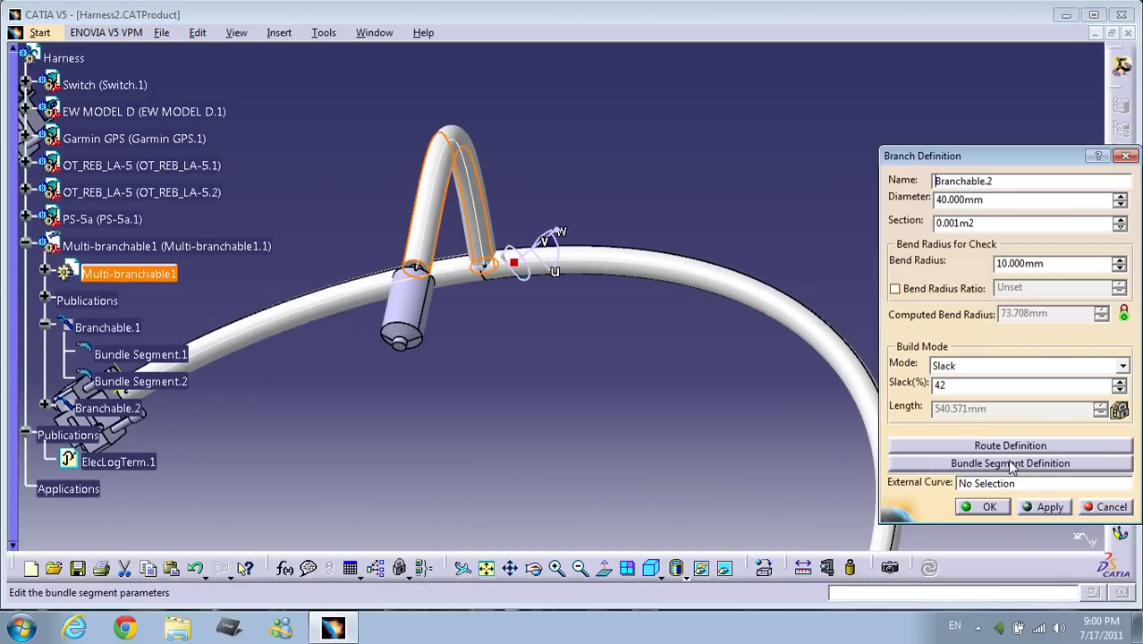
click(1012, 449)
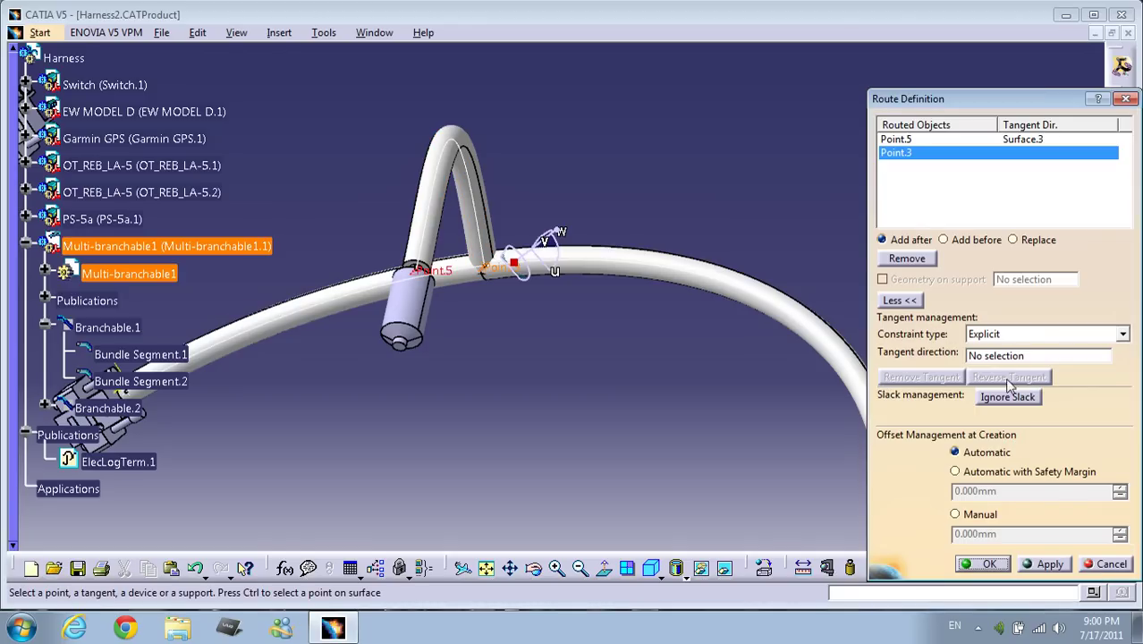
middle_drag(599, 421, 623, 371)
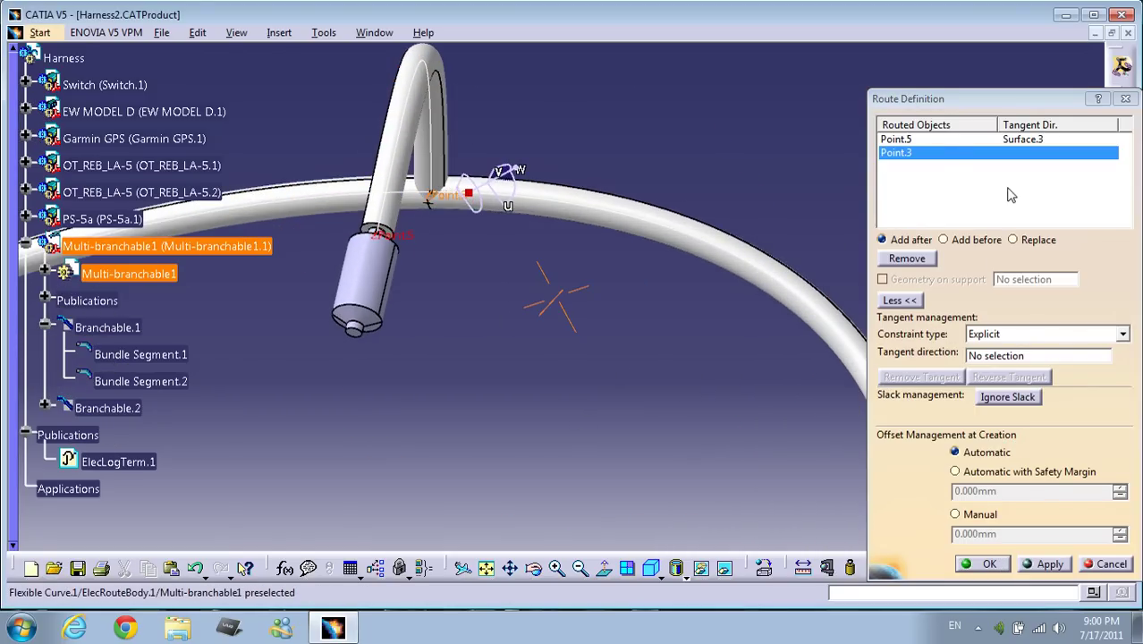
click(930, 157)
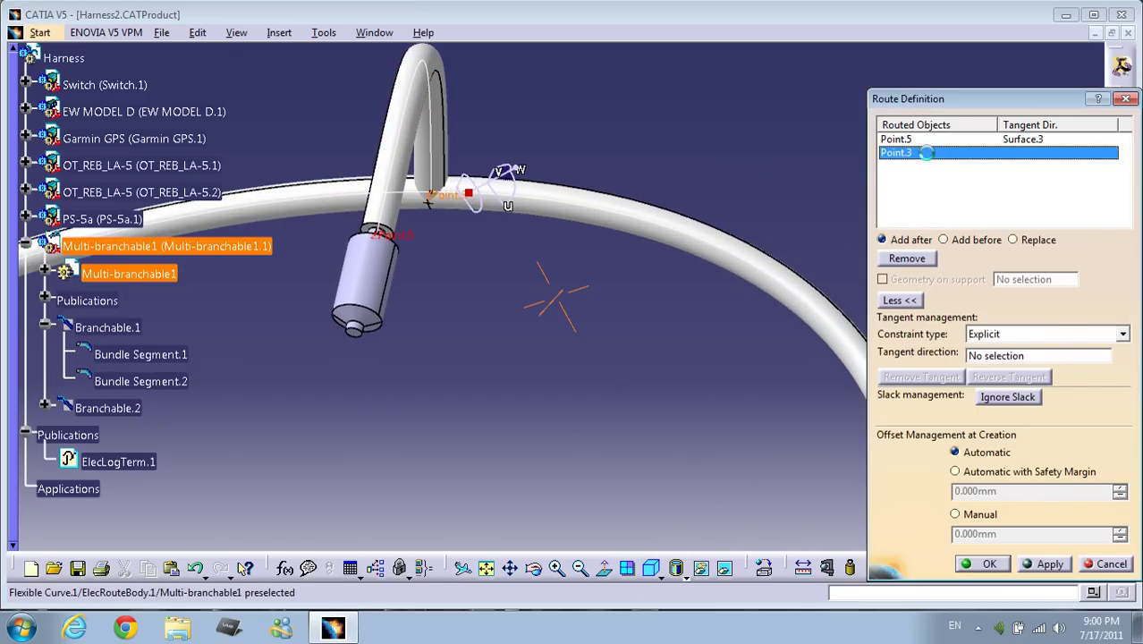
click(1004, 335)
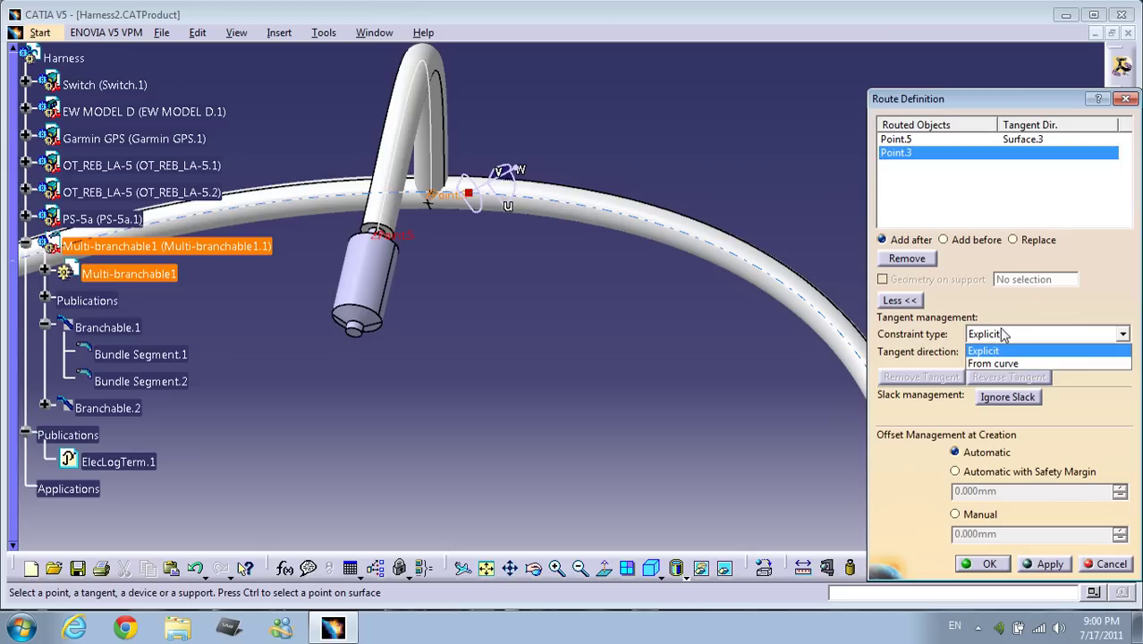
click(988, 353)
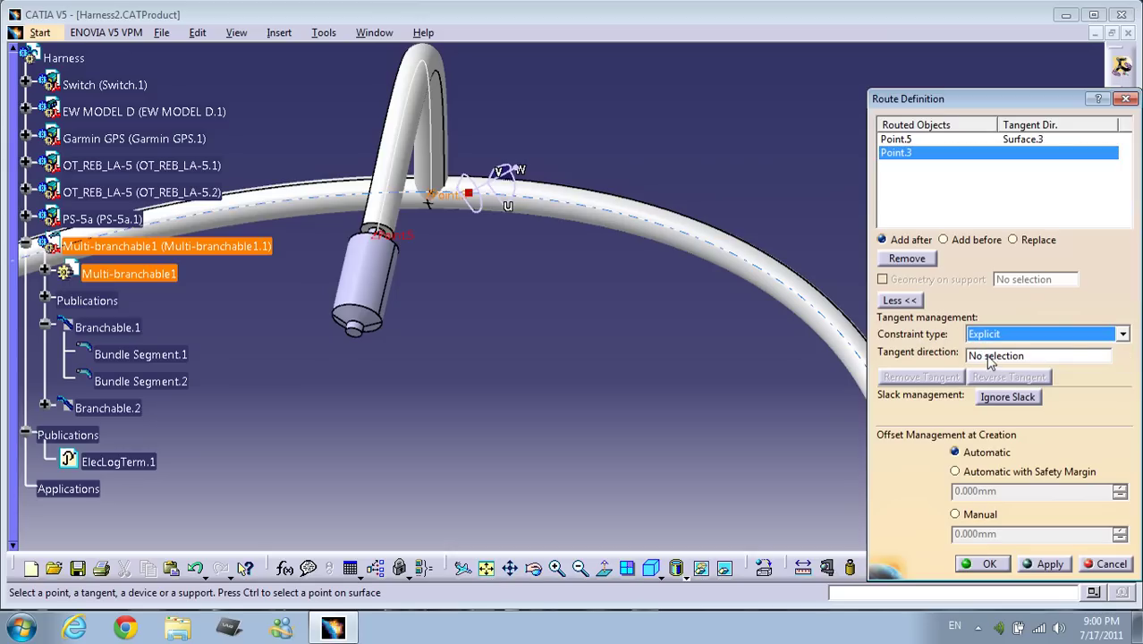
click(989, 356)
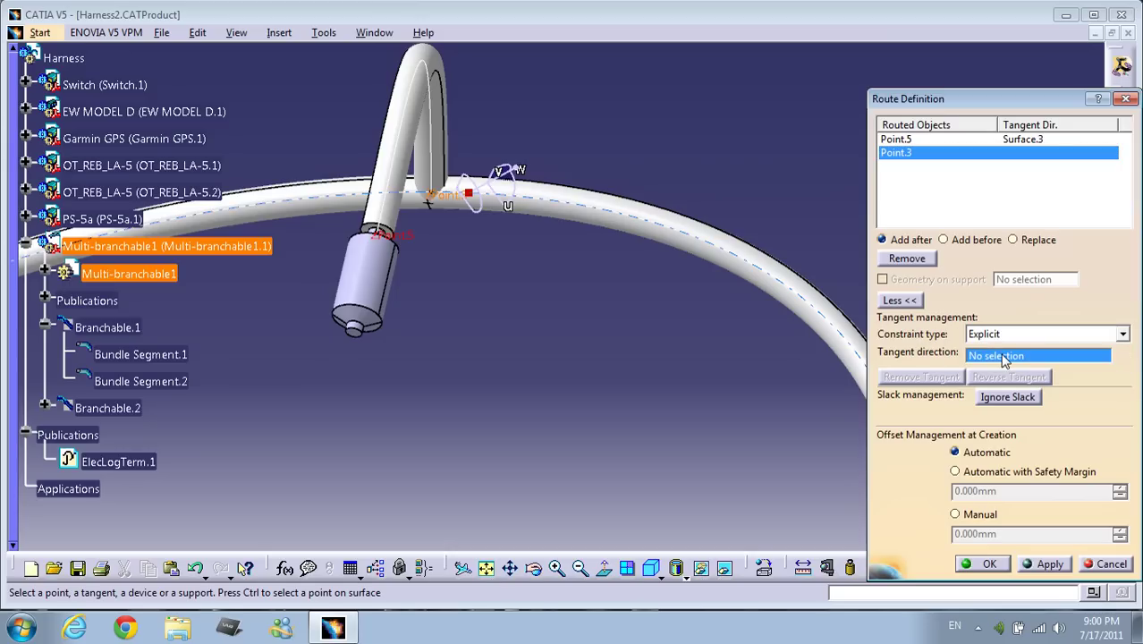
right_click(1000, 356)
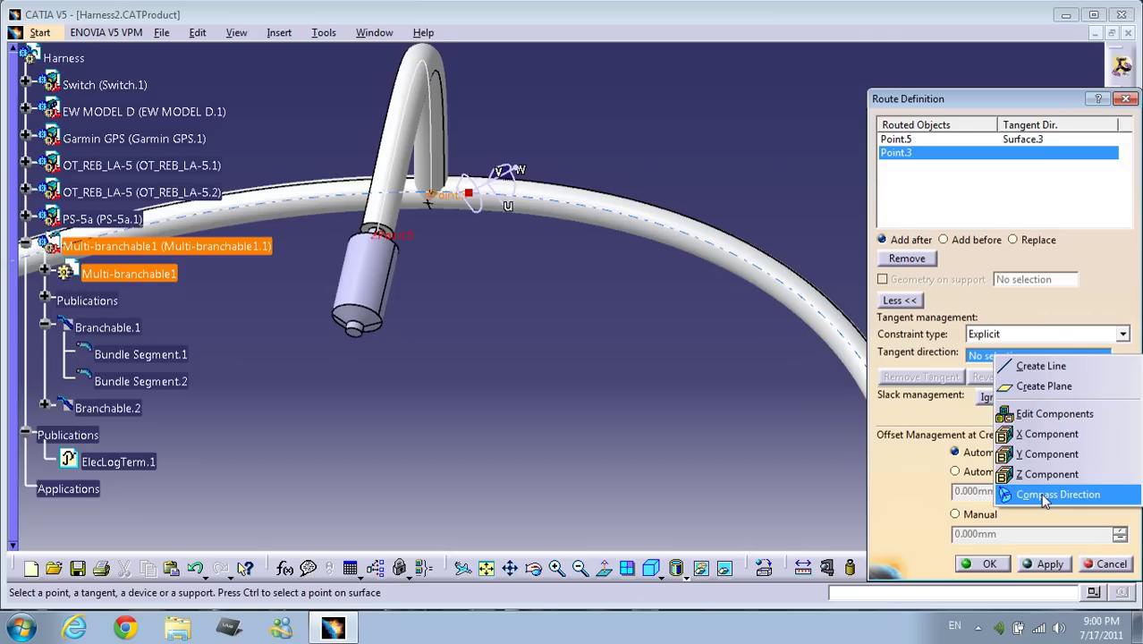
click(1044, 496)
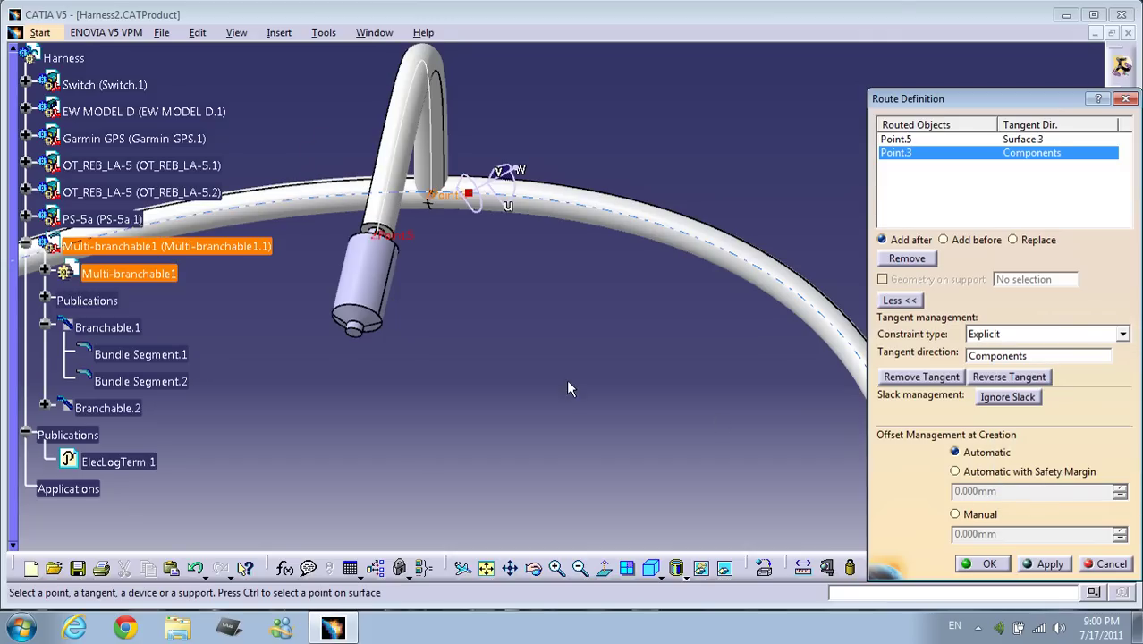
middle_drag(628, 407, 584, 386)
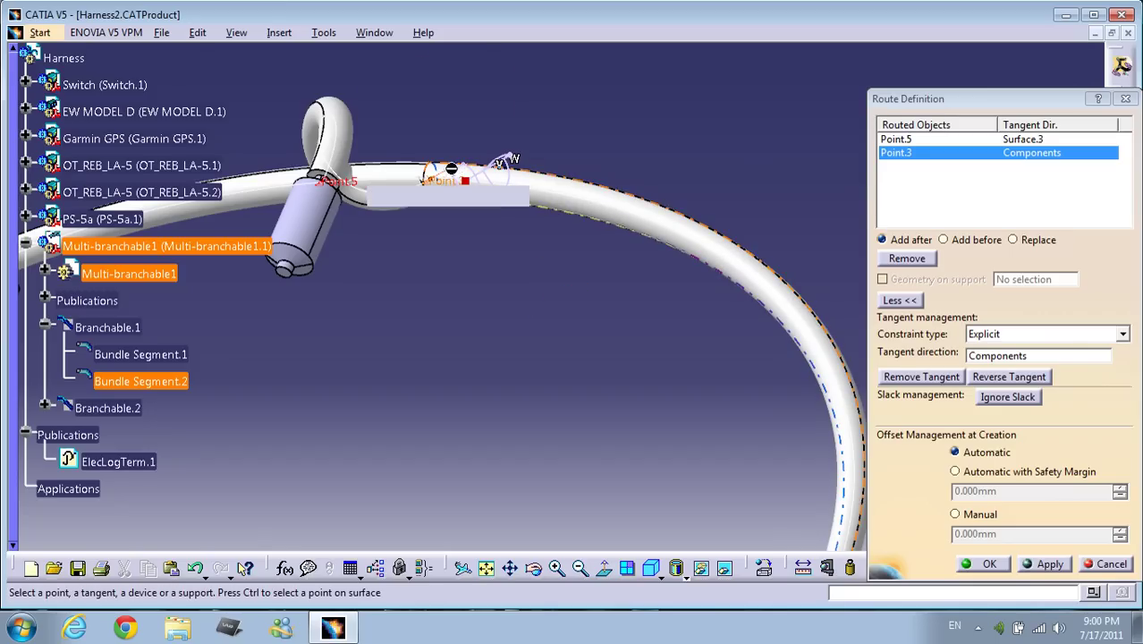
Step: Adjust the compass beside the branch point and reassign the compass direction as Point.3's tangent direction
middle_drag(518, 295, 506, 220)
middle_drag(556, 288, 569, 342)
mouse_move(490, 292)
mouse_down()
mouse_move(467, 265)
mouse_move(487, 284)
mouse_up()
mouse_move(556, 376)
middle_down()
mouse_move(562, 428)
mouse_move(424, 379)
mouse_move(475, 365)
mouse_move(542, 379)
middle_up()
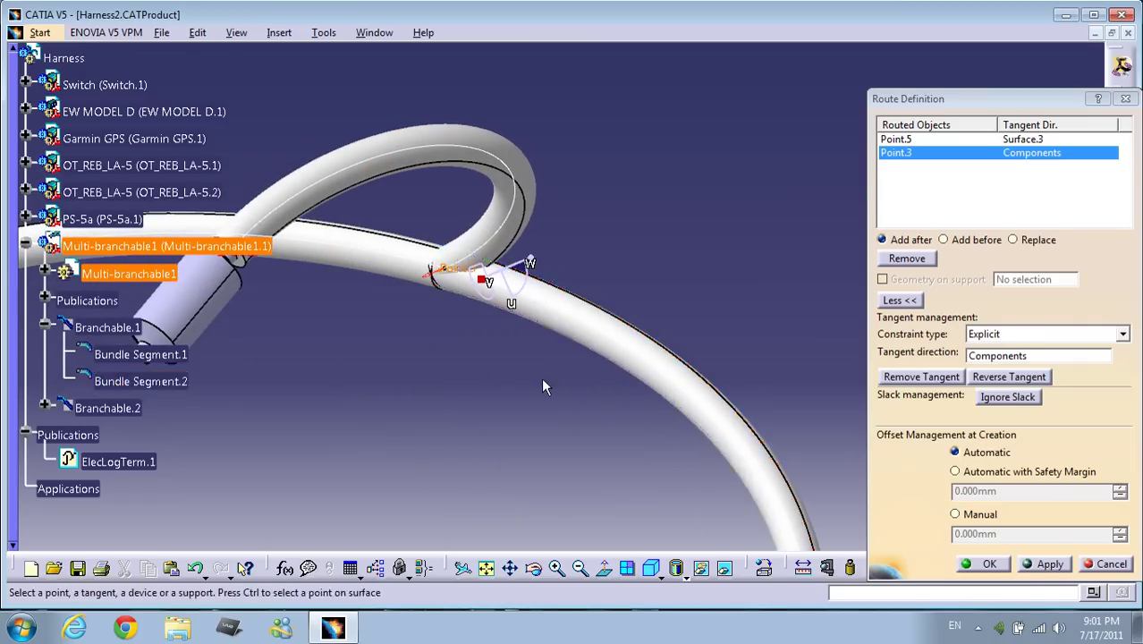
click(998, 357)
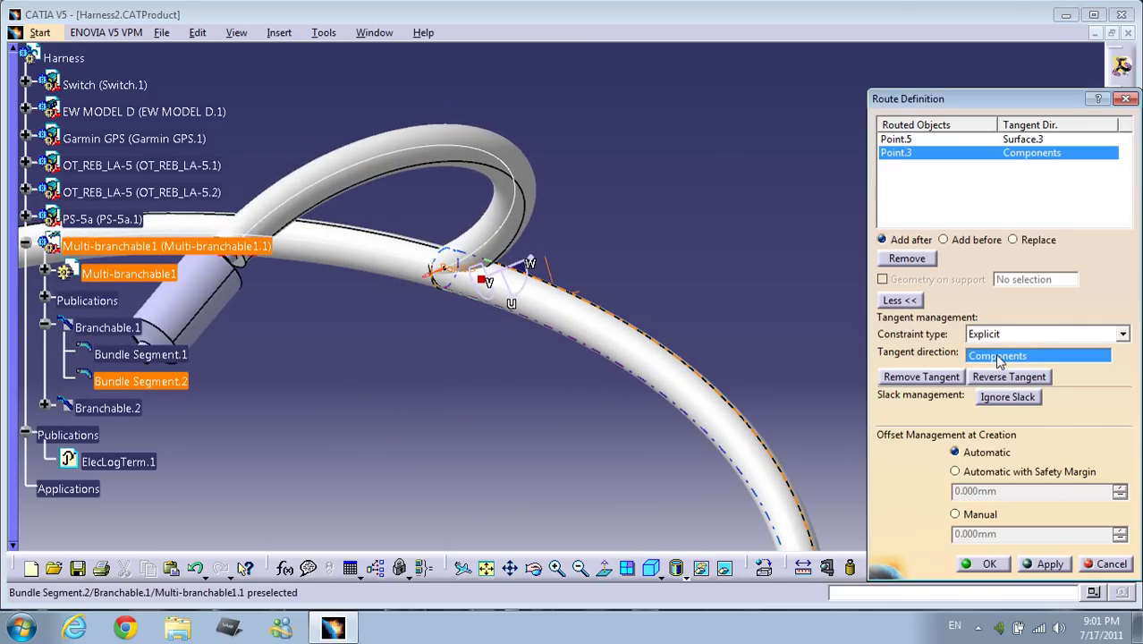
right_click(999, 357)
click(1041, 495)
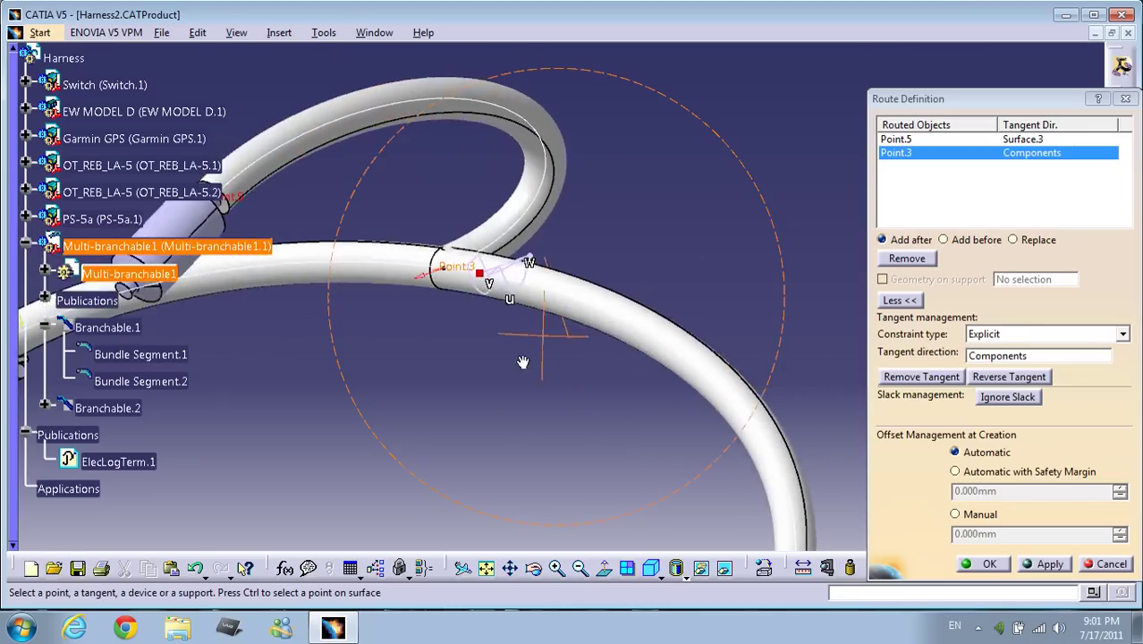
Step: Rotate the compass at the branch point to a new orientation and apply the compass direction as Point.3's explicit tangent again
middle_drag(402, 330, 413, 277)
middle_drag(514, 254, 487, 279)
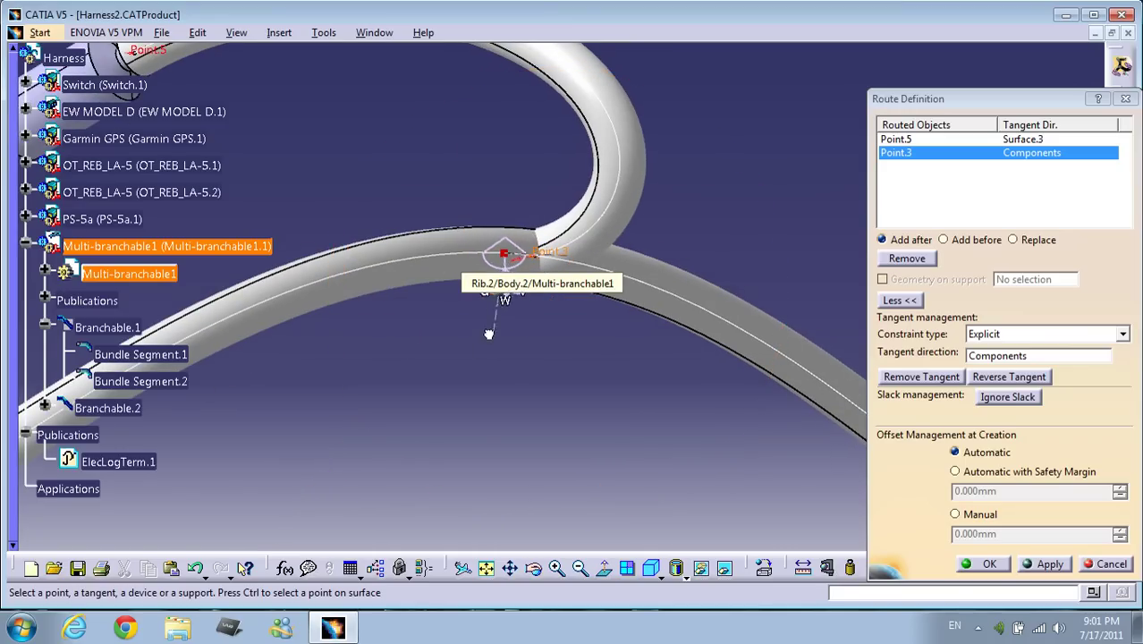
middle_drag(488, 334, 515, 367)
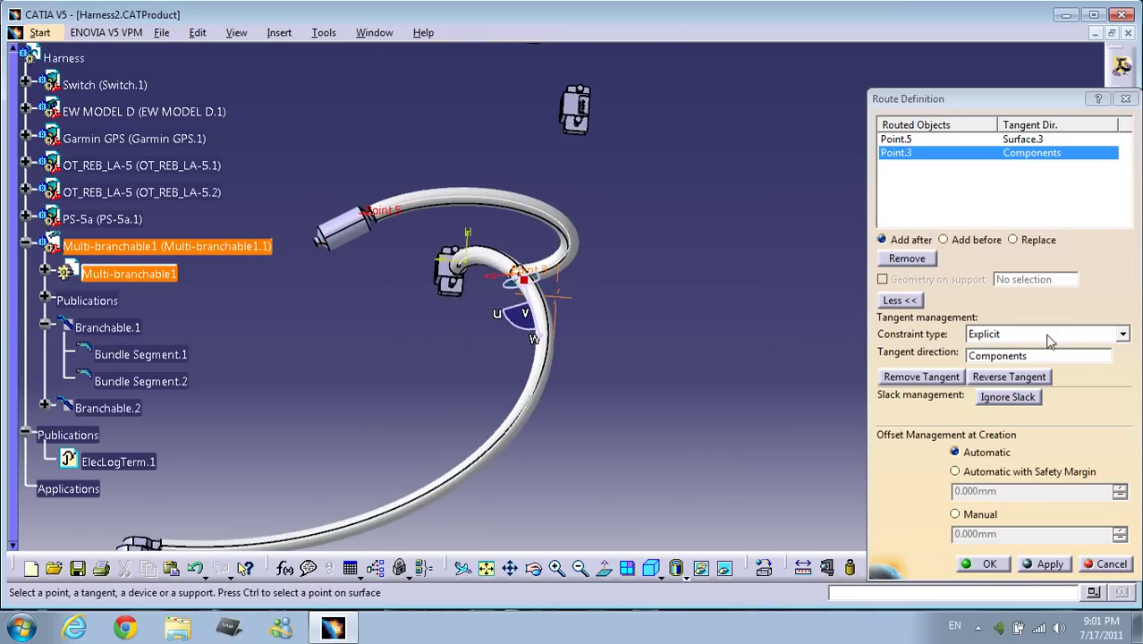
click(1017, 356)
right_click(1017, 356)
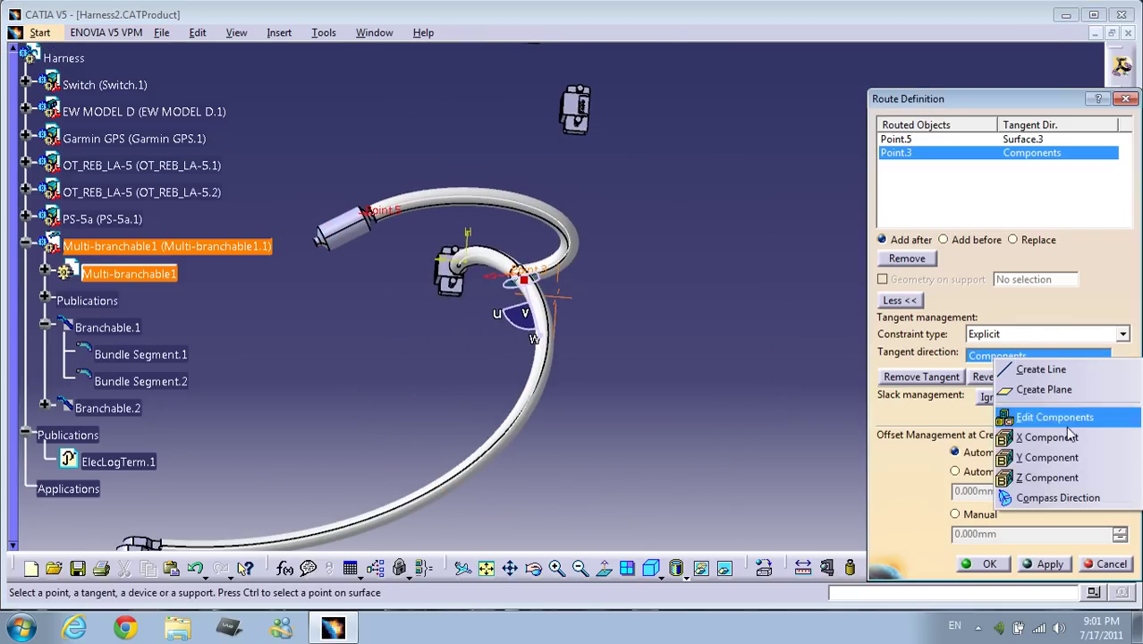
click(1046, 500)
middle_drag(552, 325, 659, 235)
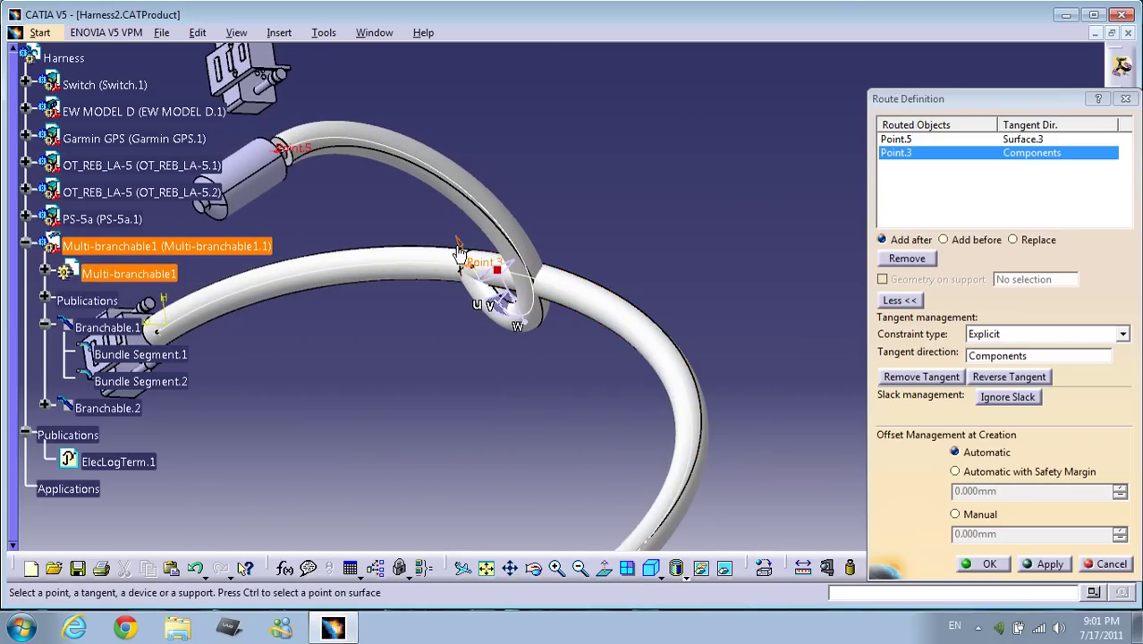
middle_drag(465, 258, 664, 338)
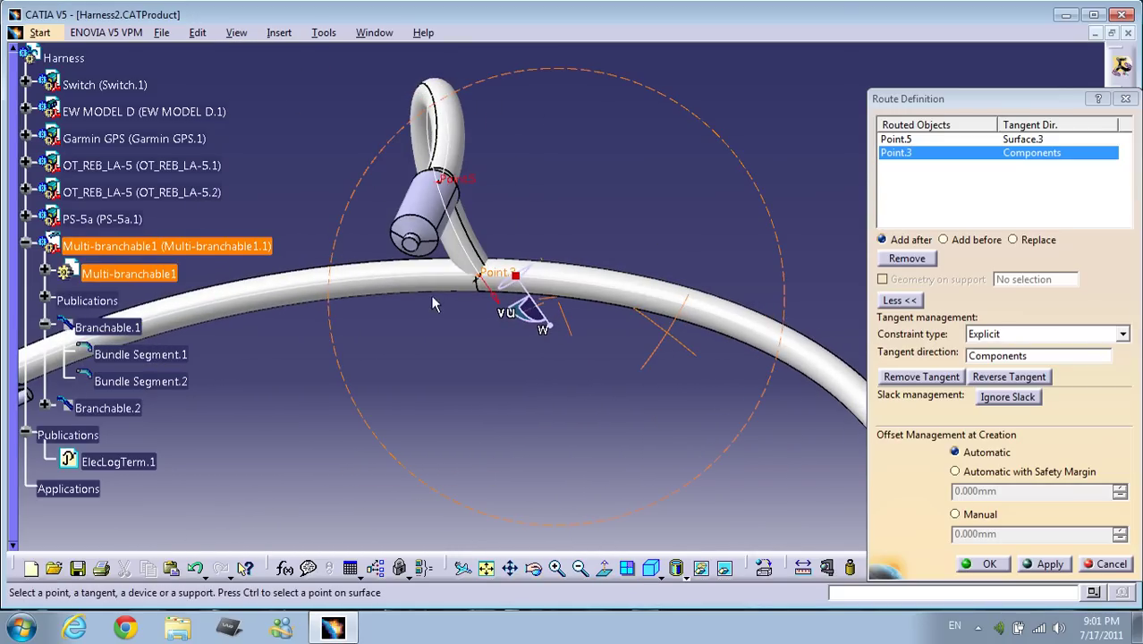
Step: Reverse Point.3's tangent so the branch leaves the upper side of the main bundle, and accept the route and branch definitions
click(497, 302)
middle_drag(597, 409, 657, 322)
middle_drag(561, 354, 583, 429)
middle_drag(649, 385, 698, 268)
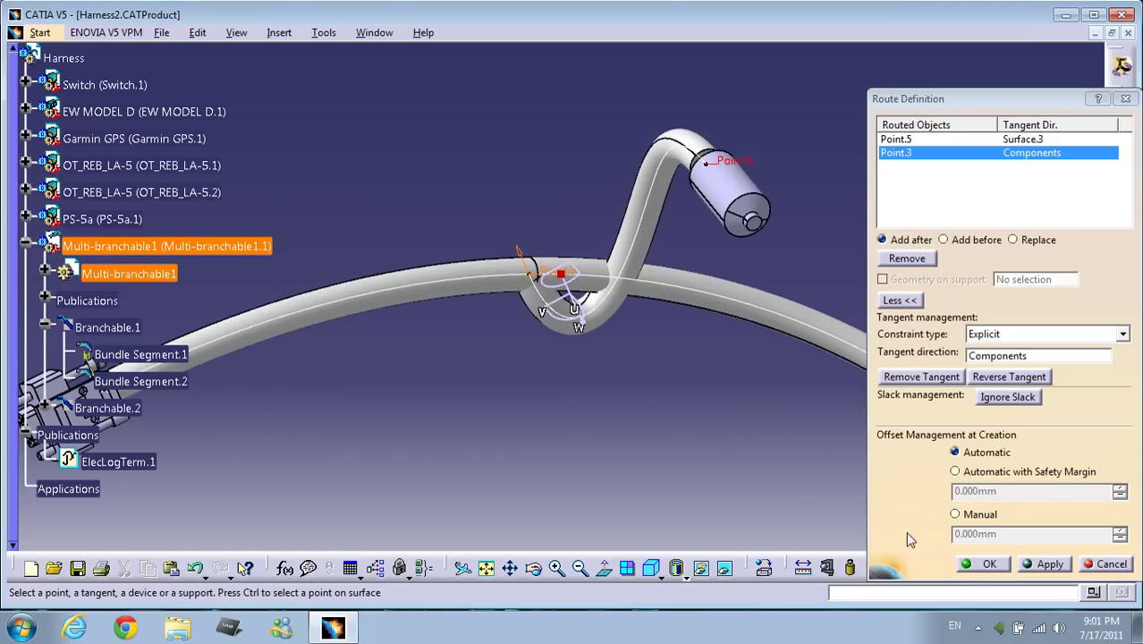
click(990, 564)
click(995, 509)
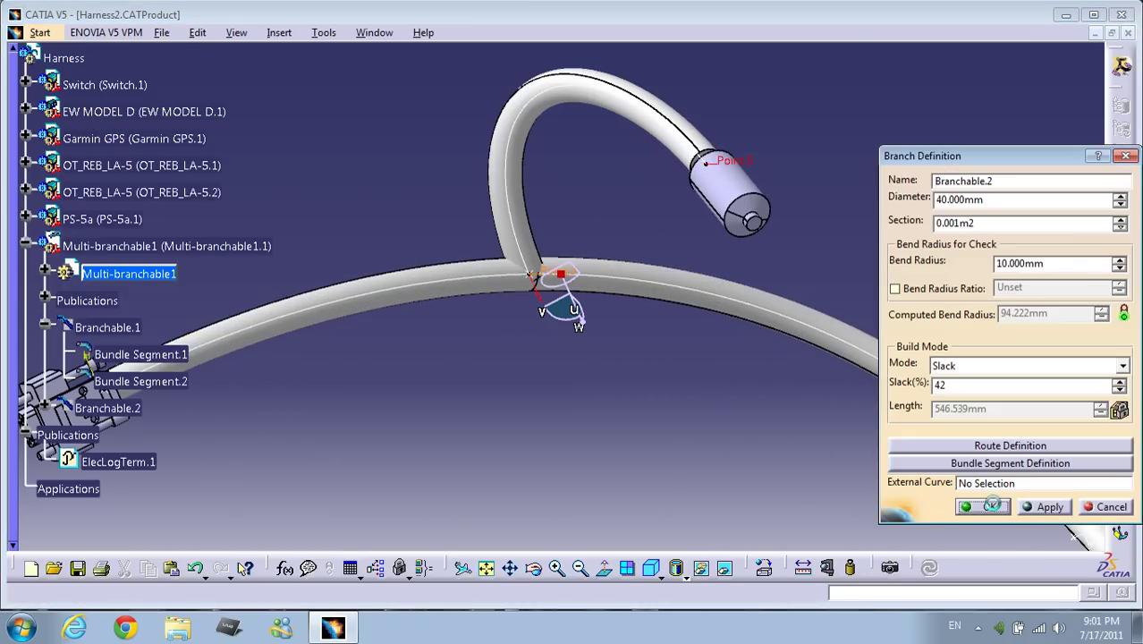
Step: Set the second branch's slack to 100% with an update and return to the harness assembly
middle_drag(648, 324, 510, 256)
double_click(544, 260)
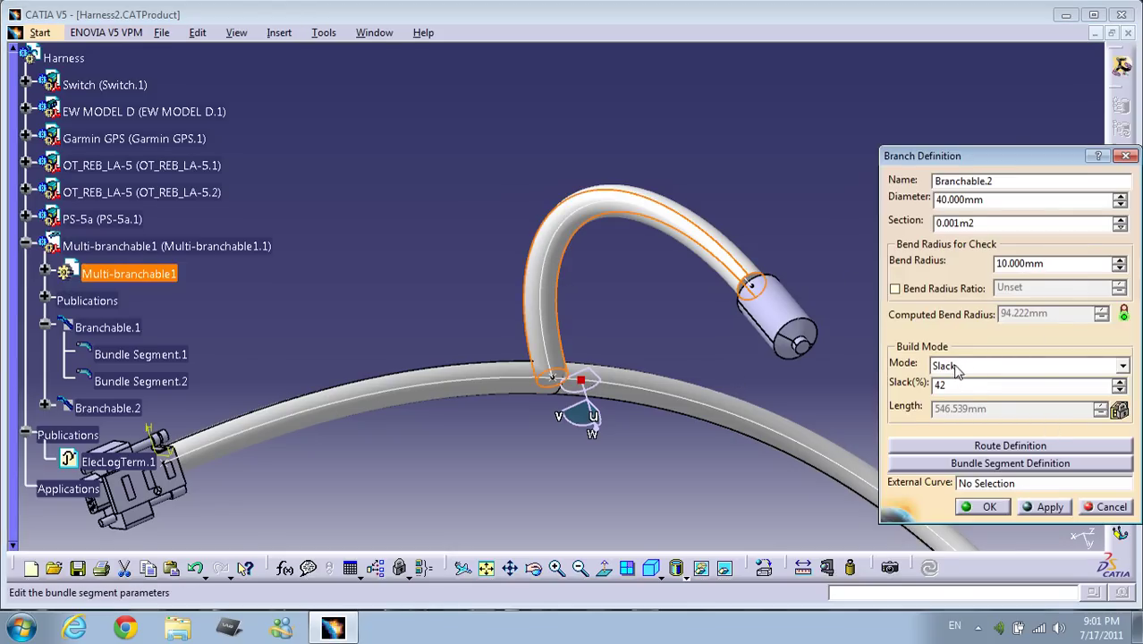
click(957, 367)
click(948, 383)
click(956, 387)
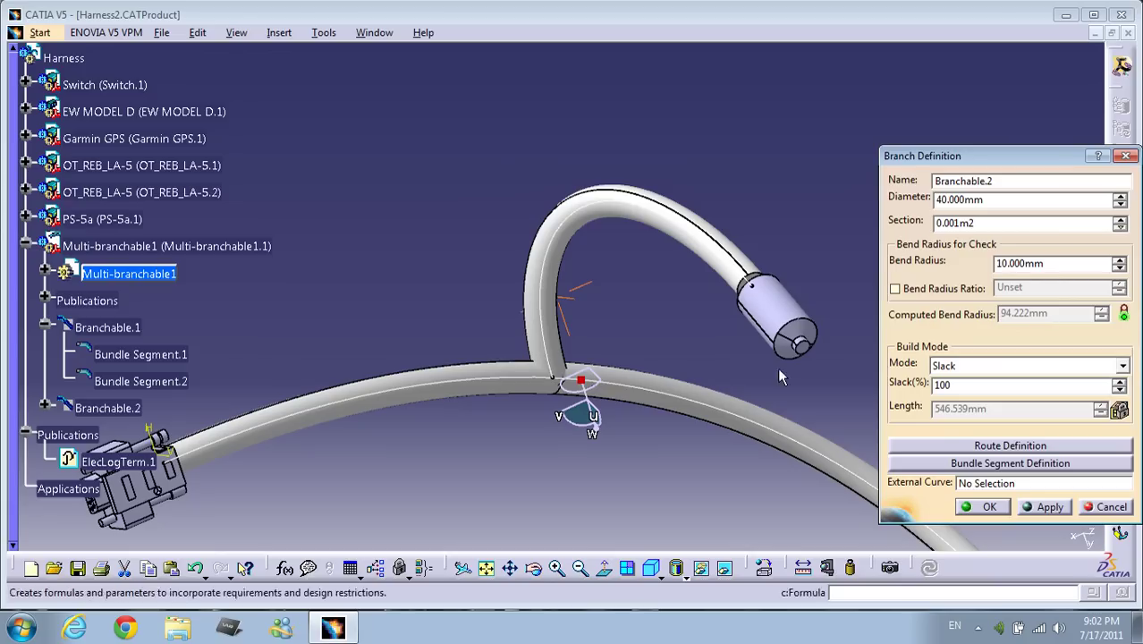
click(1060, 514)
middle_drag(646, 335, 575, 333)
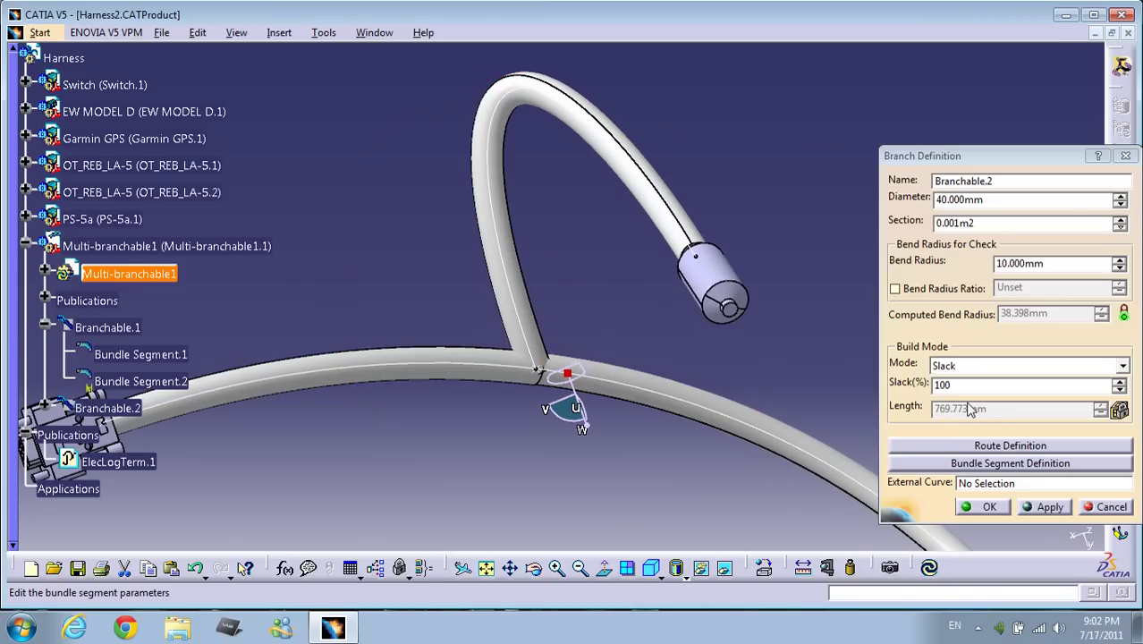
click(984, 507)
click(932, 571)
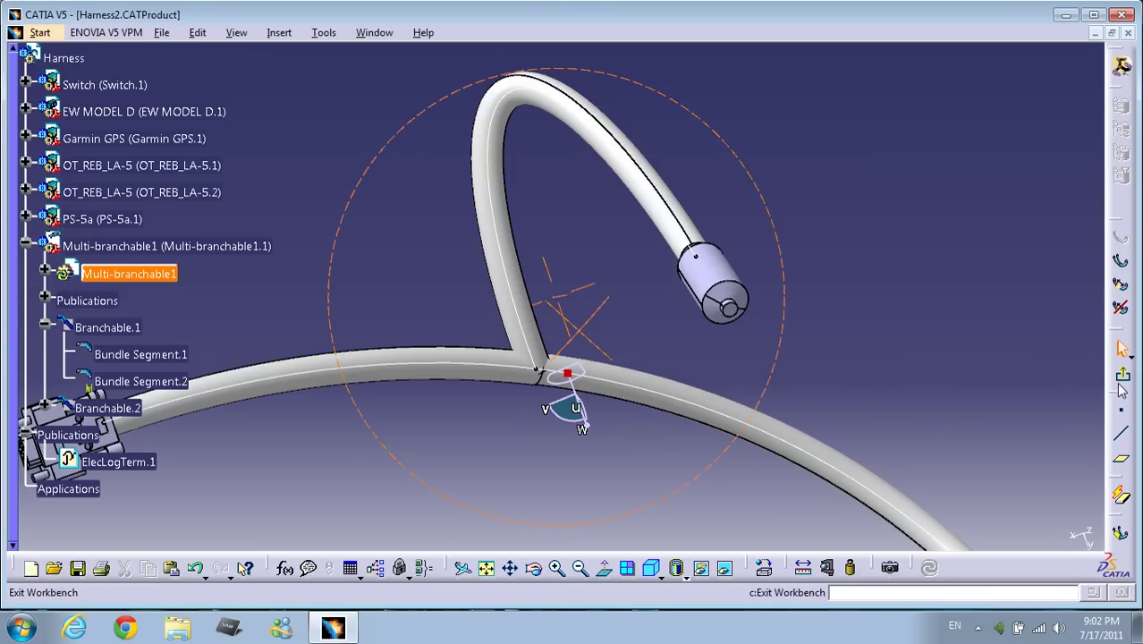
click(1121, 373)
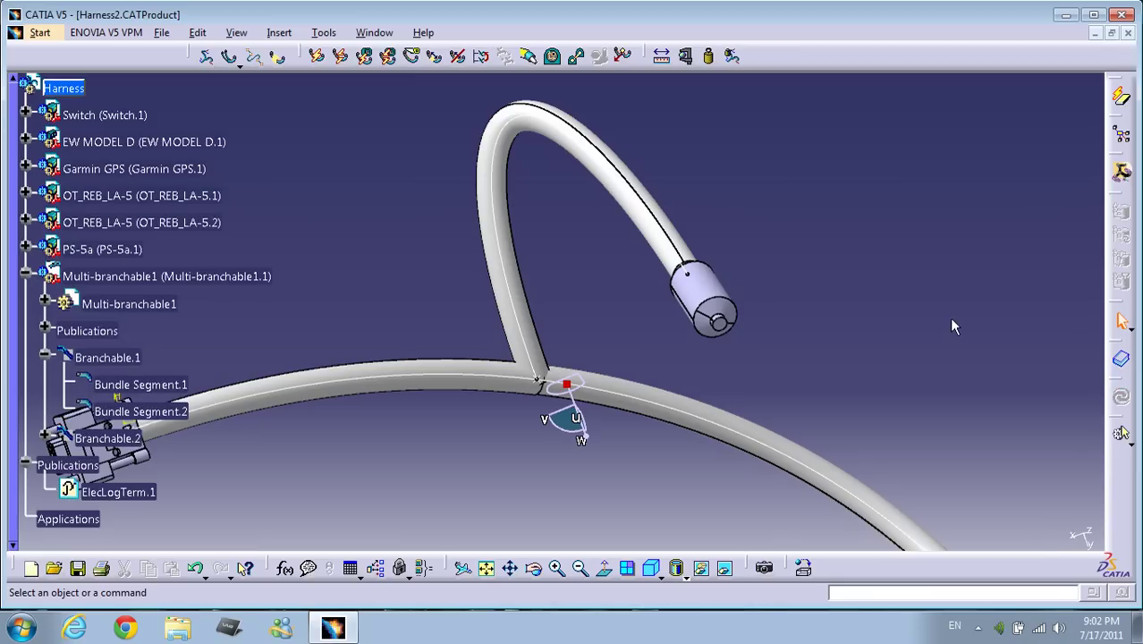
Step: Apply 10 mm of local slack to the second branch's bundle segment
click(255, 58)
middle_drag(367, 212, 393, 217)
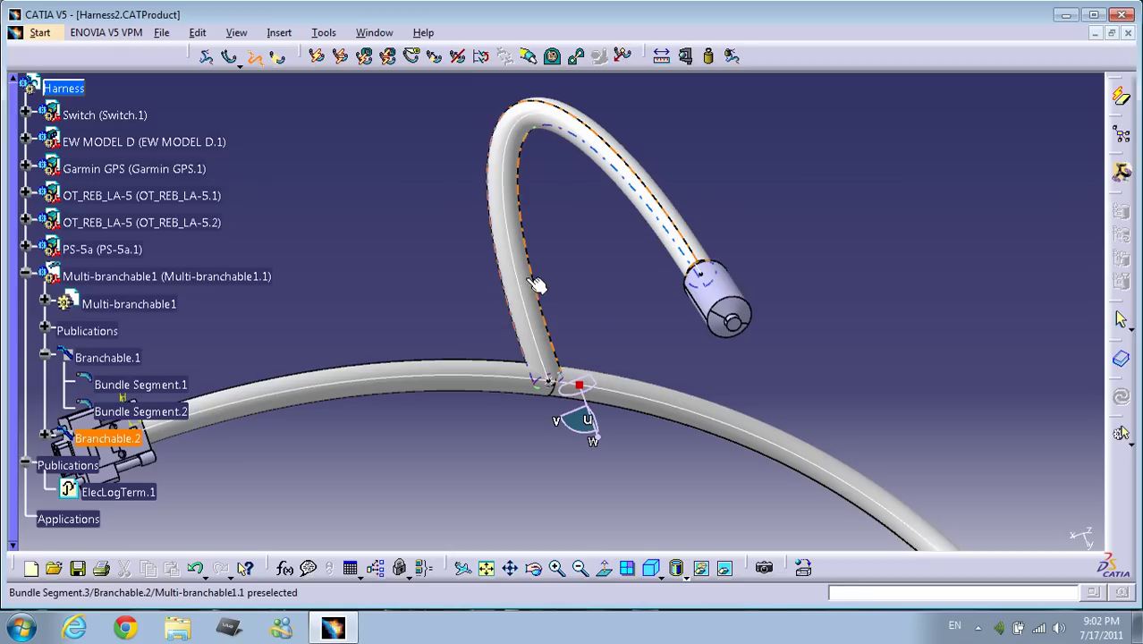
click(536, 284)
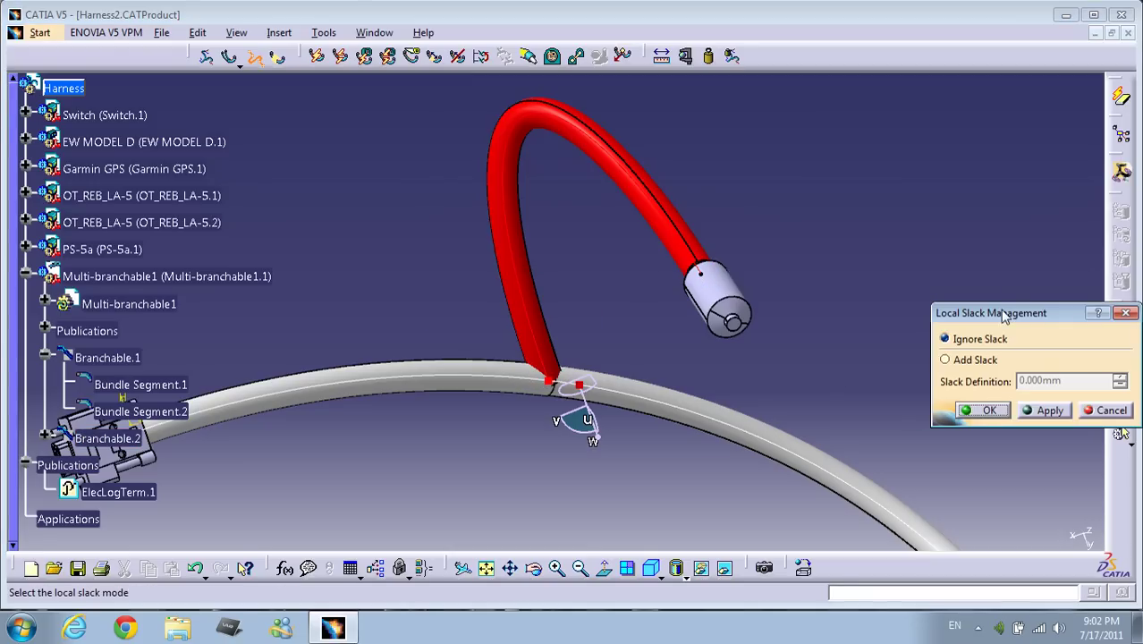
drag(1004, 315, 872, 214)
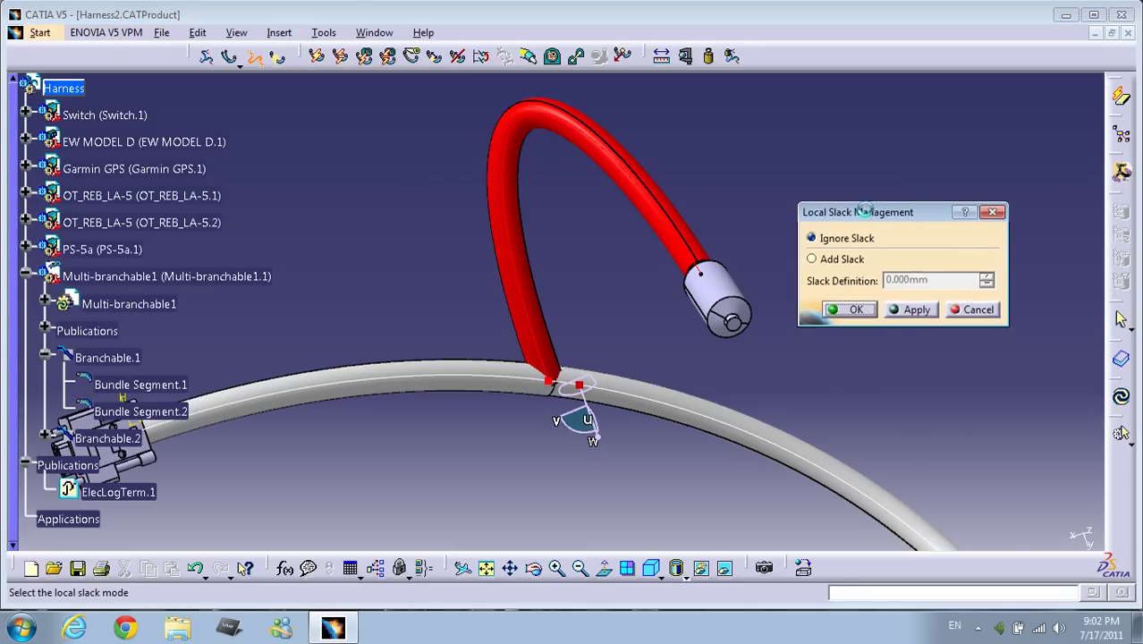
click(811, 259)
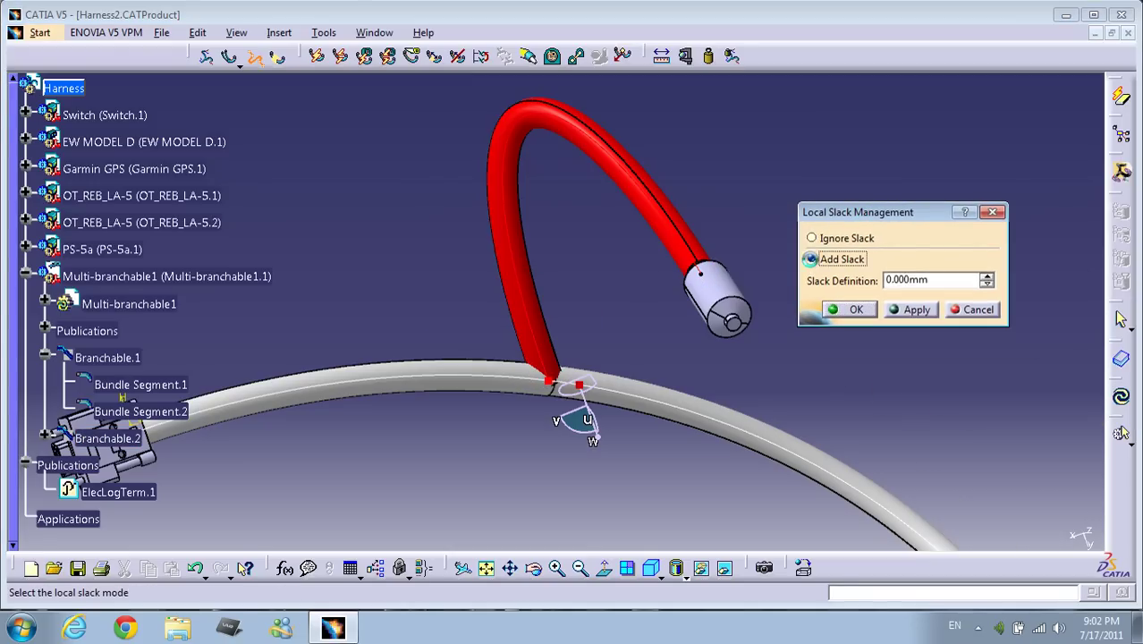
double_click(946, 281)
text(10)
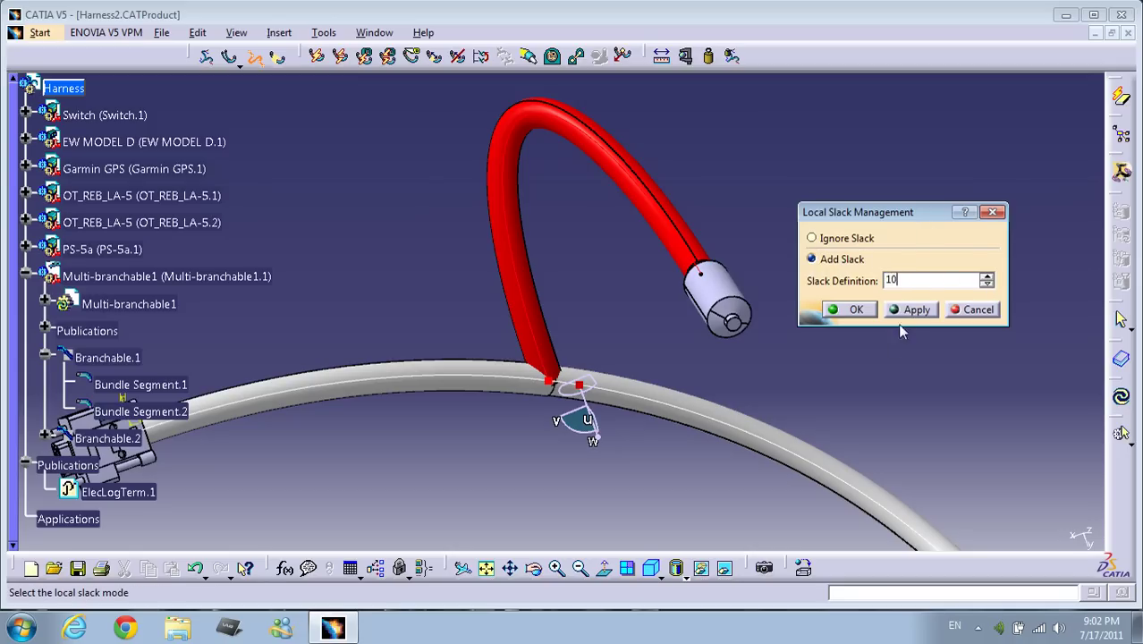
click(913, 313)
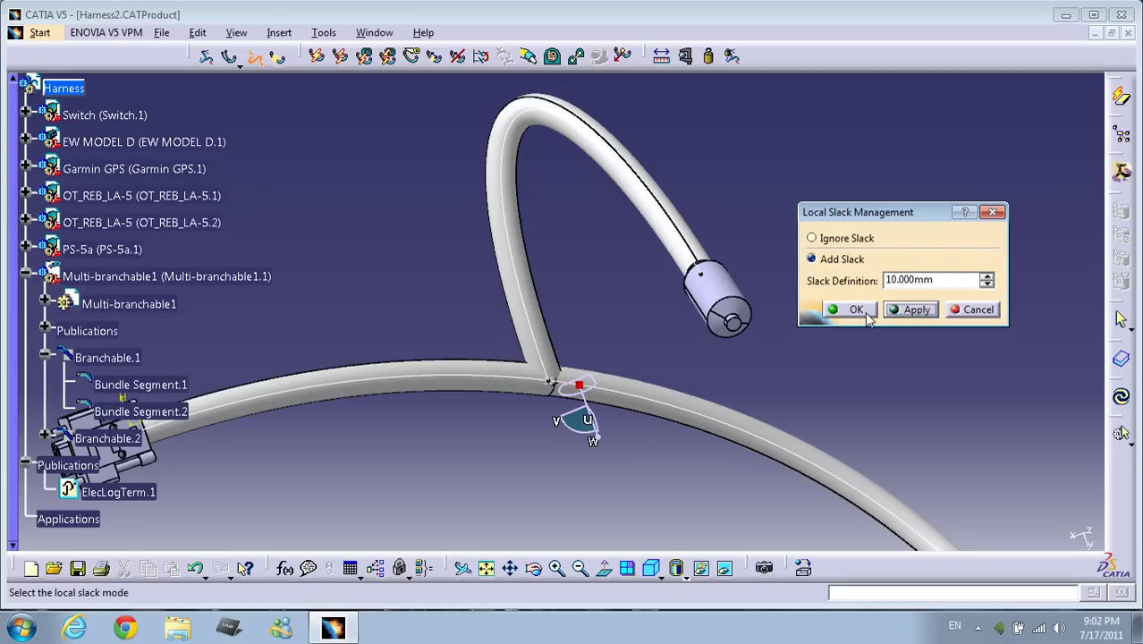
Step: Raise the second branch's local slack to 100 mm and apply it
middle_drag(637, 379, 676, 310)
drag(950, 280, 830, 277)
text(100)
middle_drag(701, 283, 635, 304)
click(905, 309)
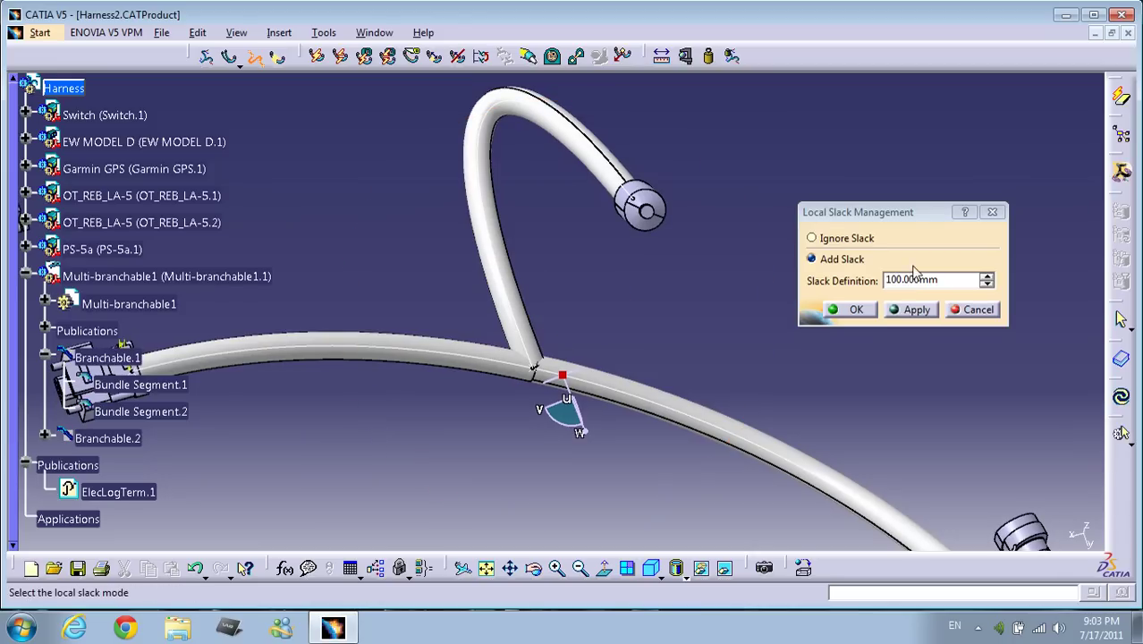
Step: Try ignoring the slack on the second branch with its tangents removed, and cancel the local slack changes
click(822, 241)
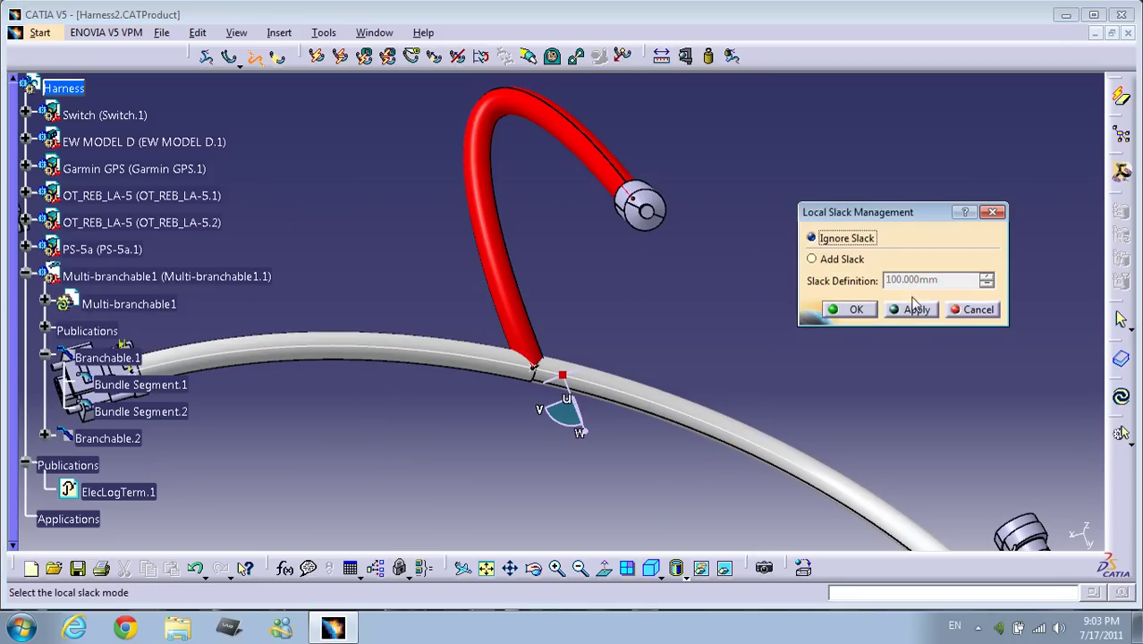
click(915, 309)
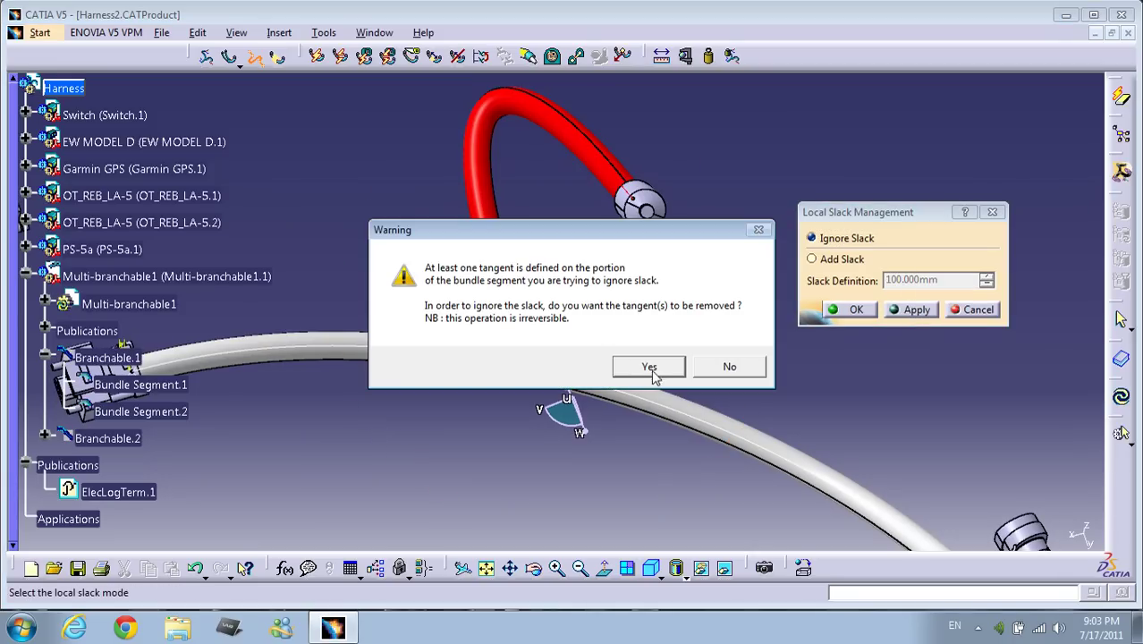
click(646, 370)
middle_drag(863, 372, 755, 261)
middle_drag(660, 291, 828, 361)
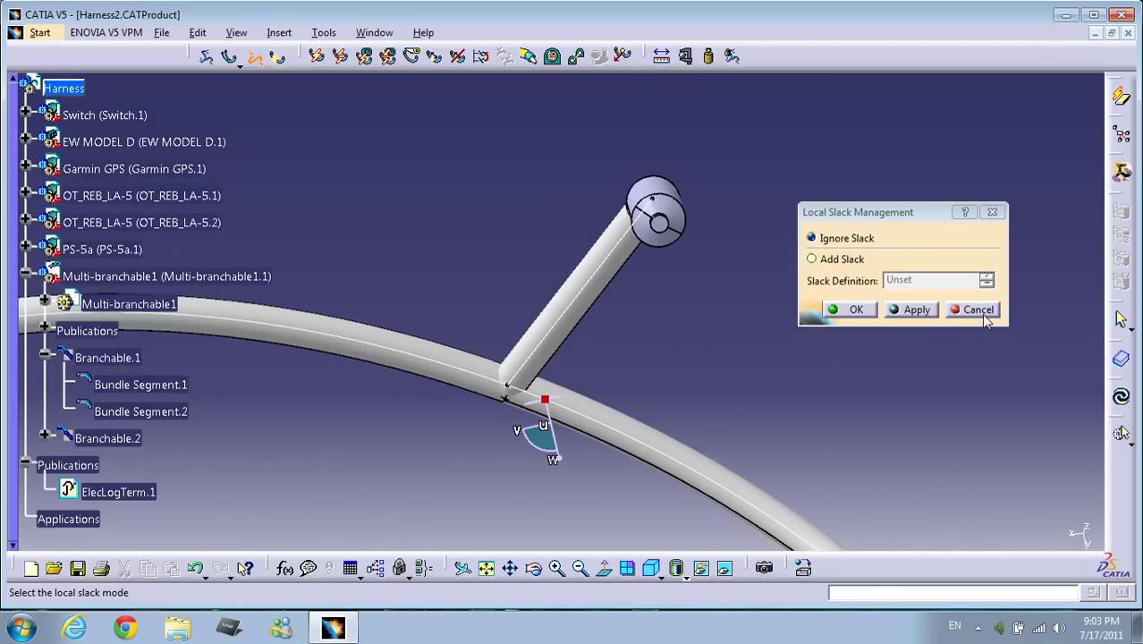
click(978, 310)
Step: Add 100 mm of local slack to the second branch's bundle segment and accept it
middle_drag(605, 337, 690, 367)
click(255, 57)
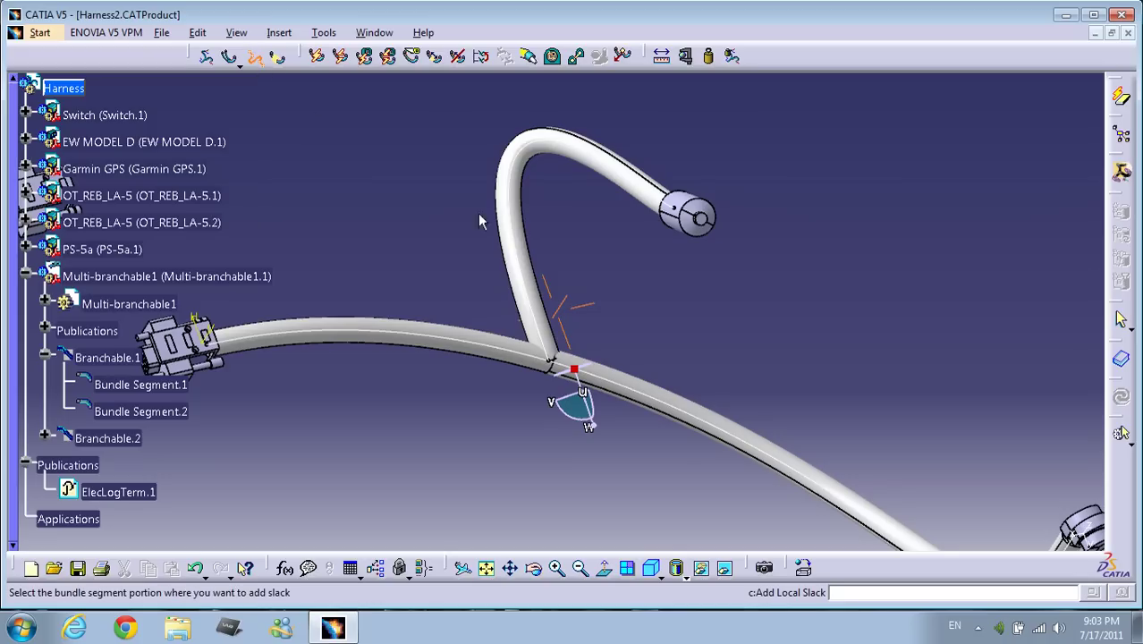
click(522, 224)
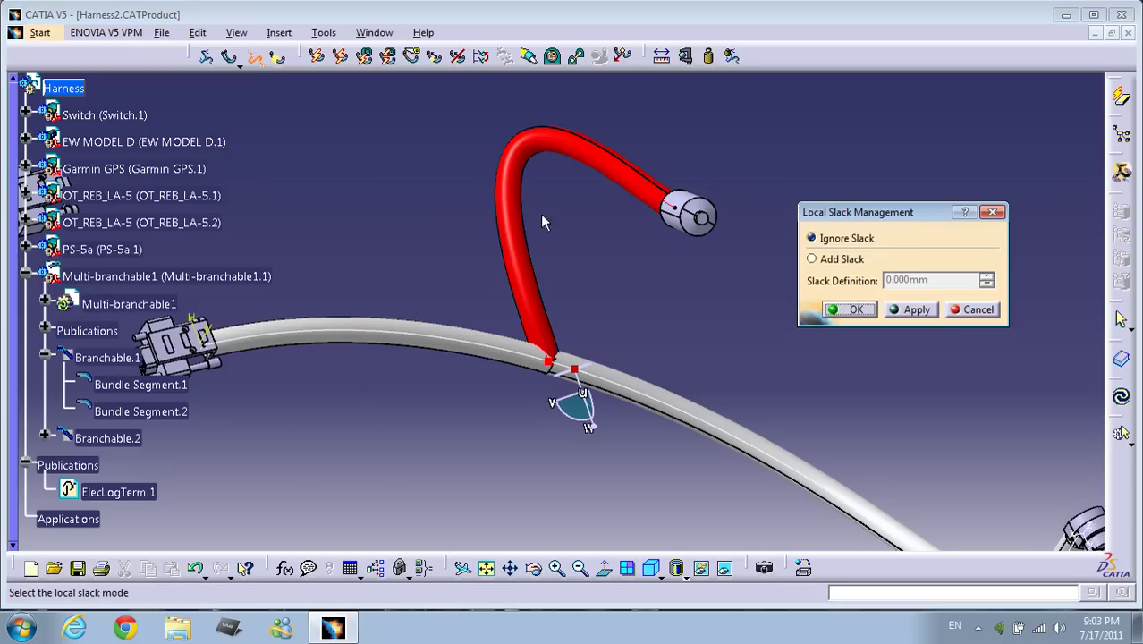
click(841, 260)
double_click(933, 281)
text(100)
click(916, 309)
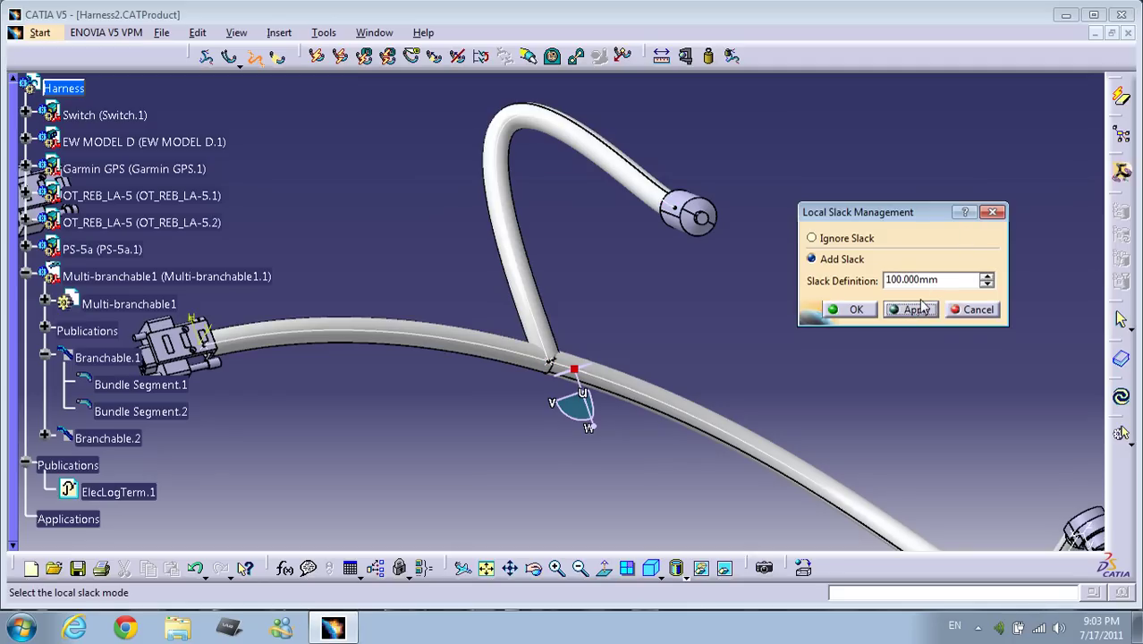
click(852, 310)
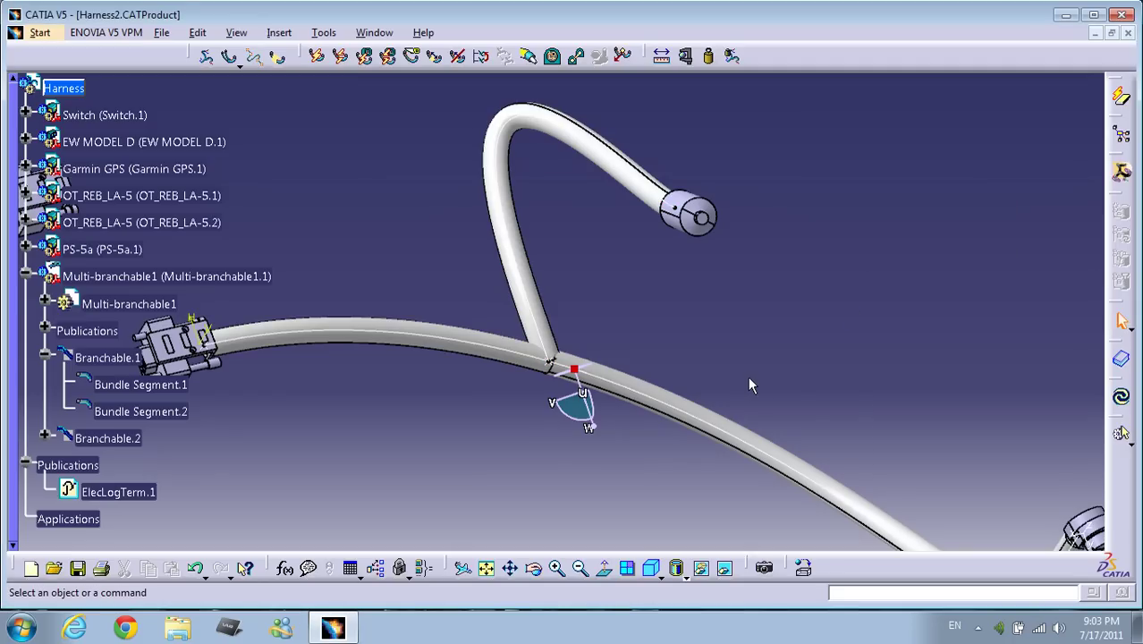
Step: Try the bend radius ratio as the bend check for the second branch, Branchable.2
middle_drag(616, 379, 560, 346)
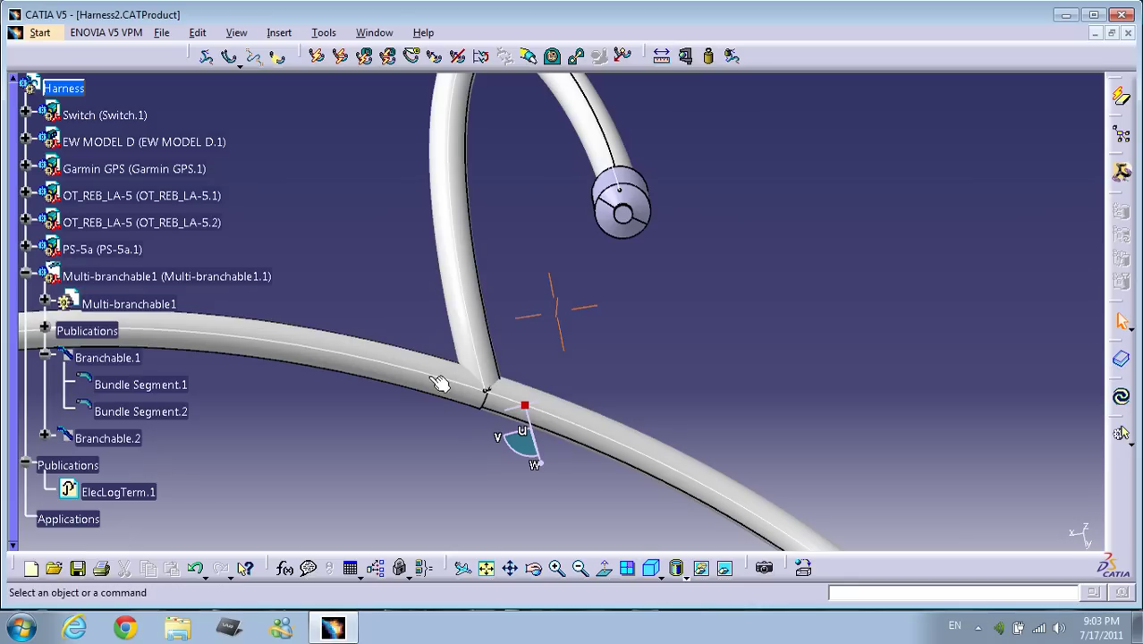
middle_drag(501, 328, 583, 369)
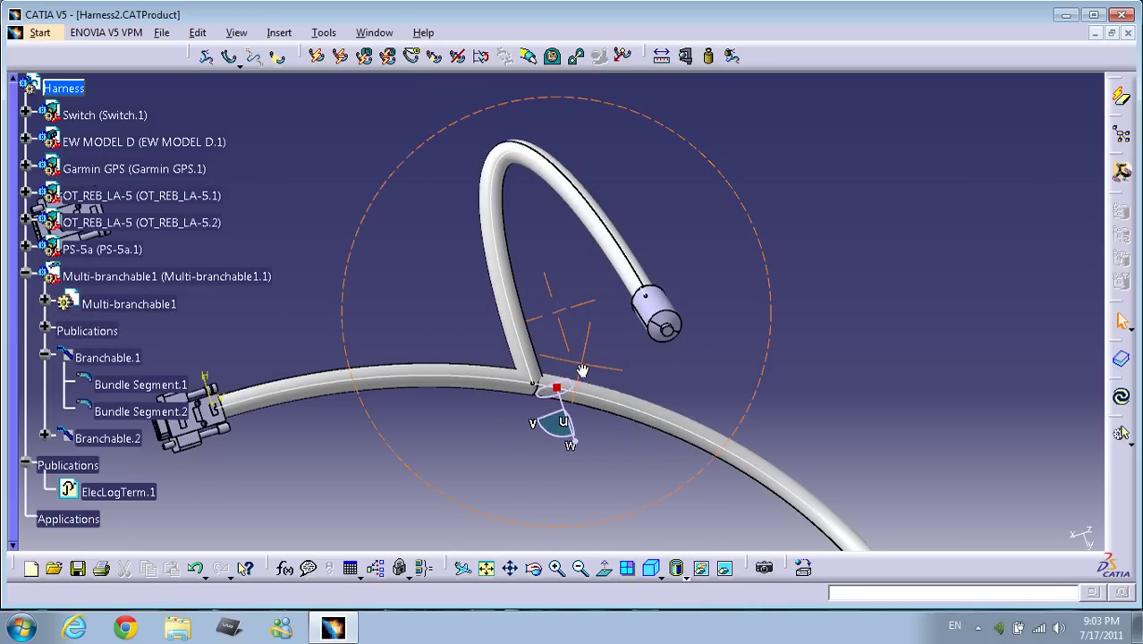
double_click(592, 230)
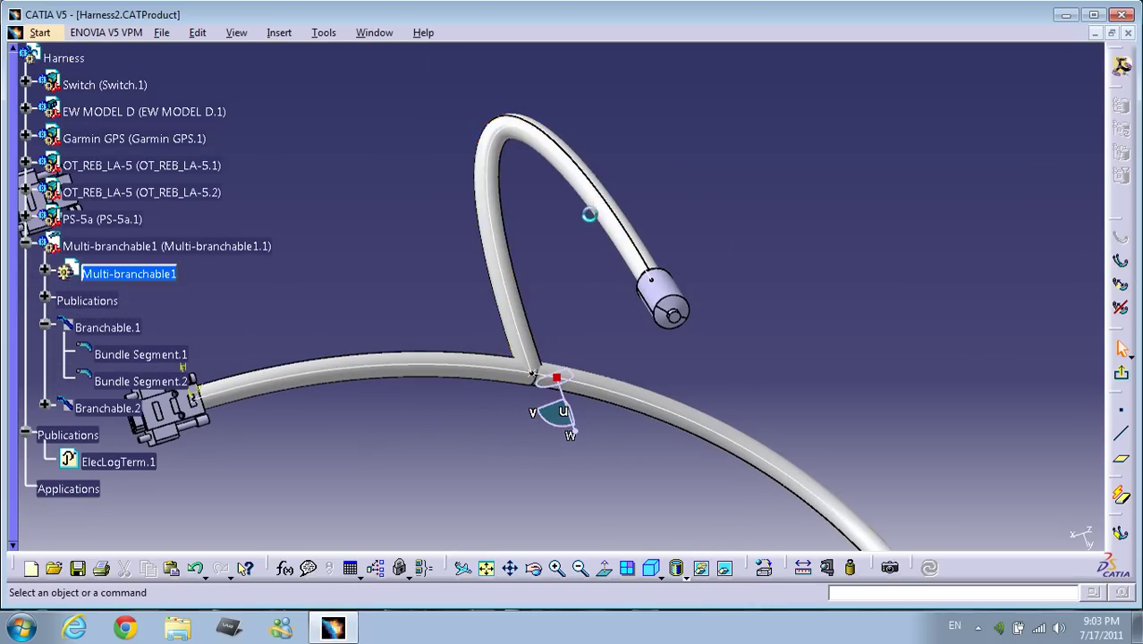
double_click(605, 213)
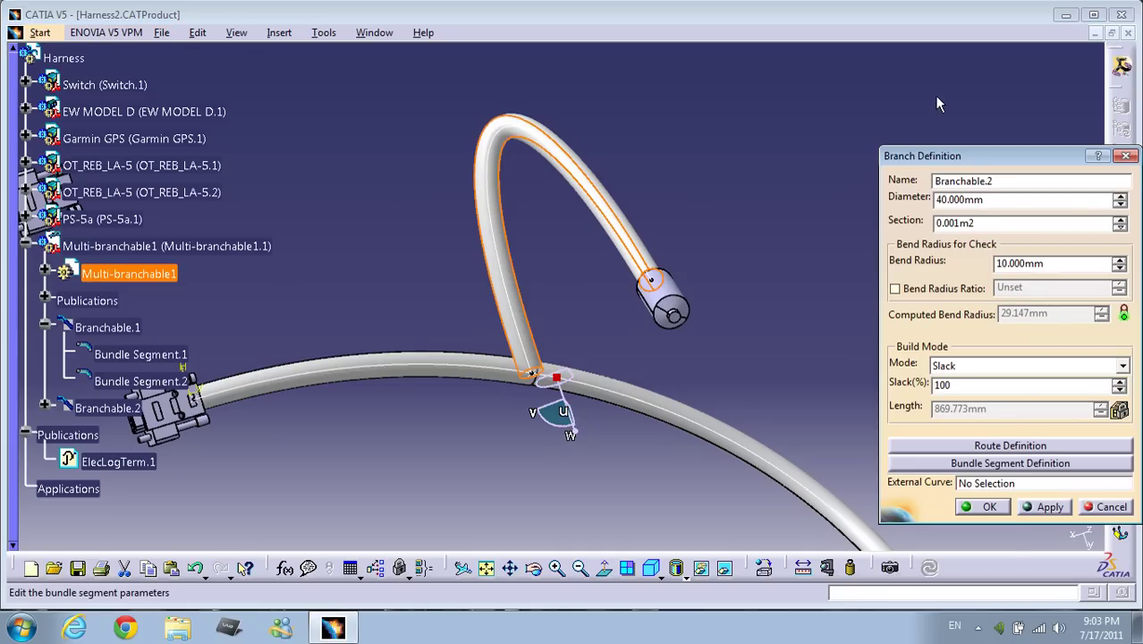
drag(967, 158, 810, 137)
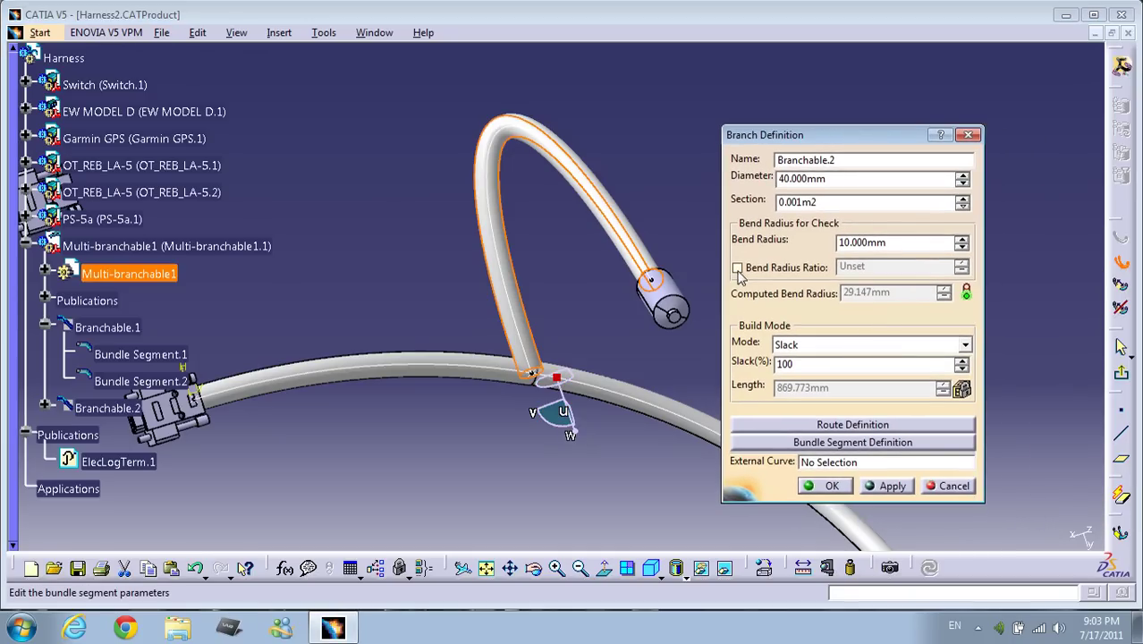
click(737, 268)
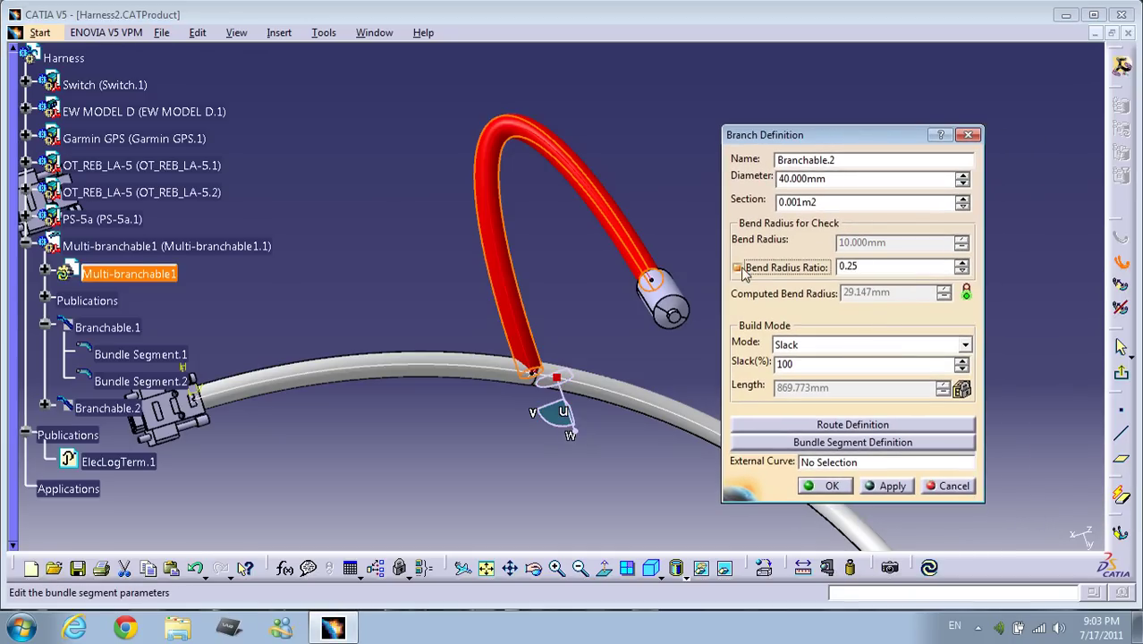
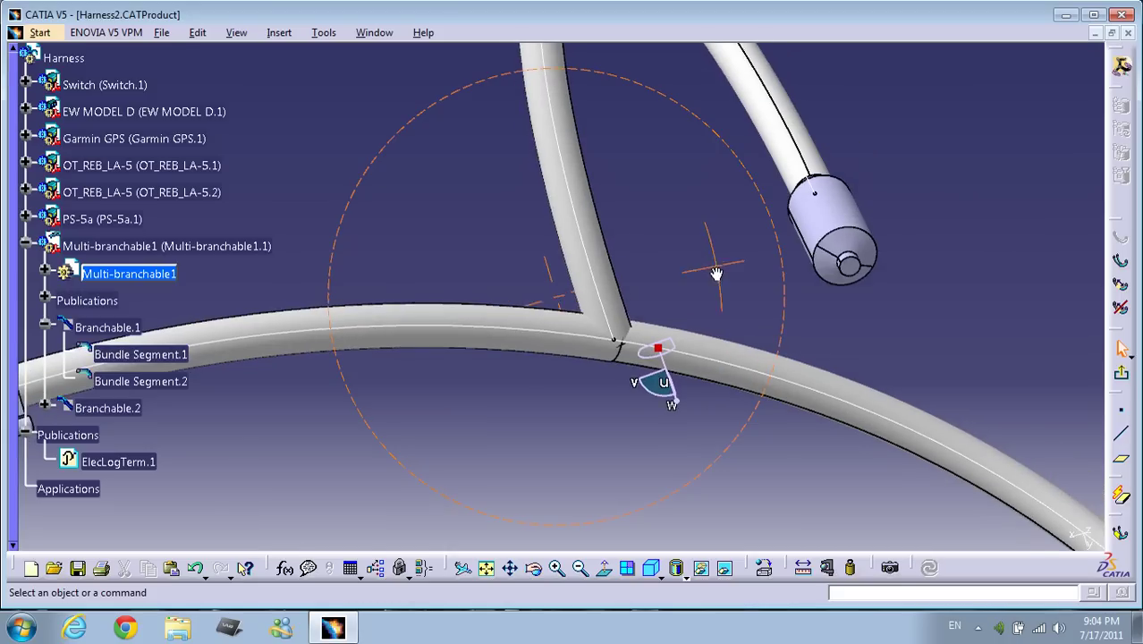
Step: In Branchable.2's route definition, replace the tangent at Point.3 with the main bundle's Flexible Curve.1
middle_drag(734, 362, 554, 319)
double_click(598, 302)
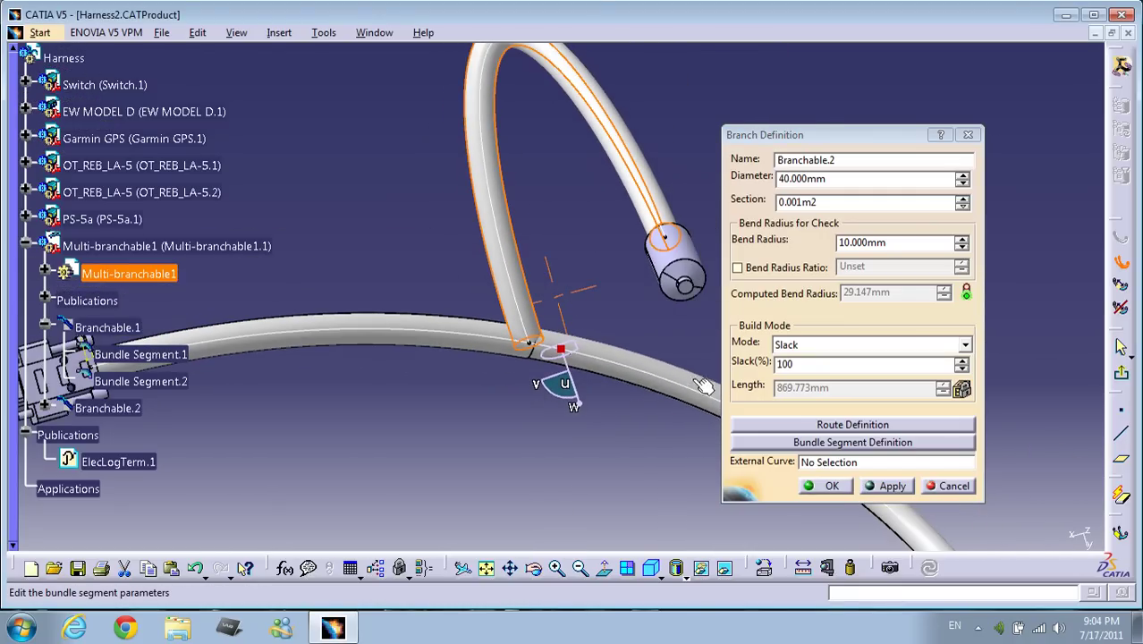
middle_drag(614, 347, 569, 226)
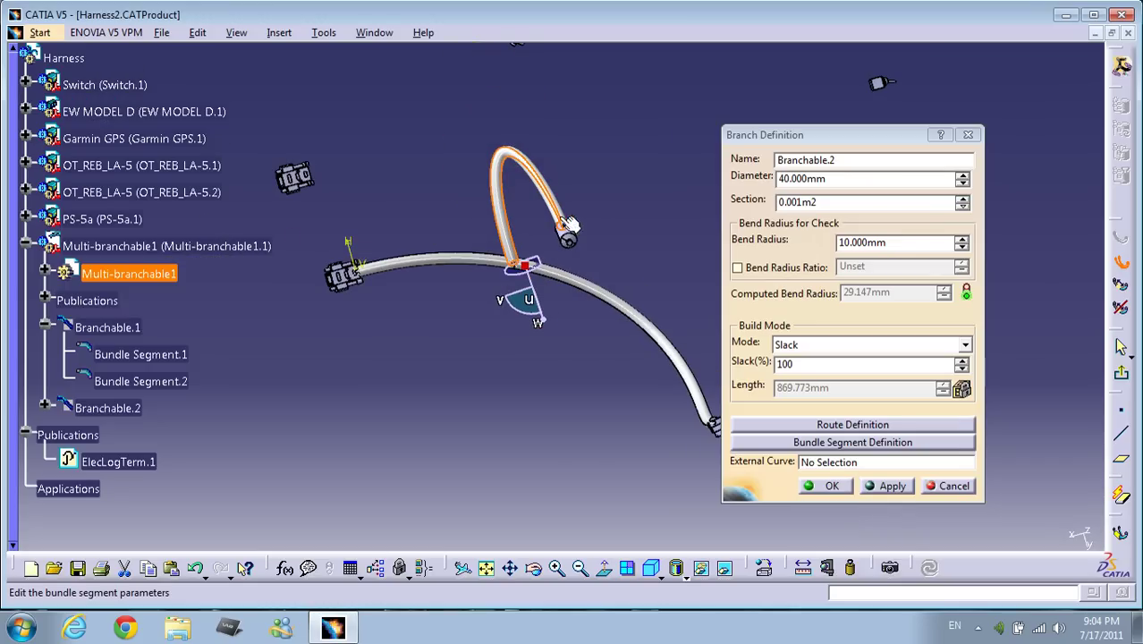
middle_drag(613, 336, 701, 424)
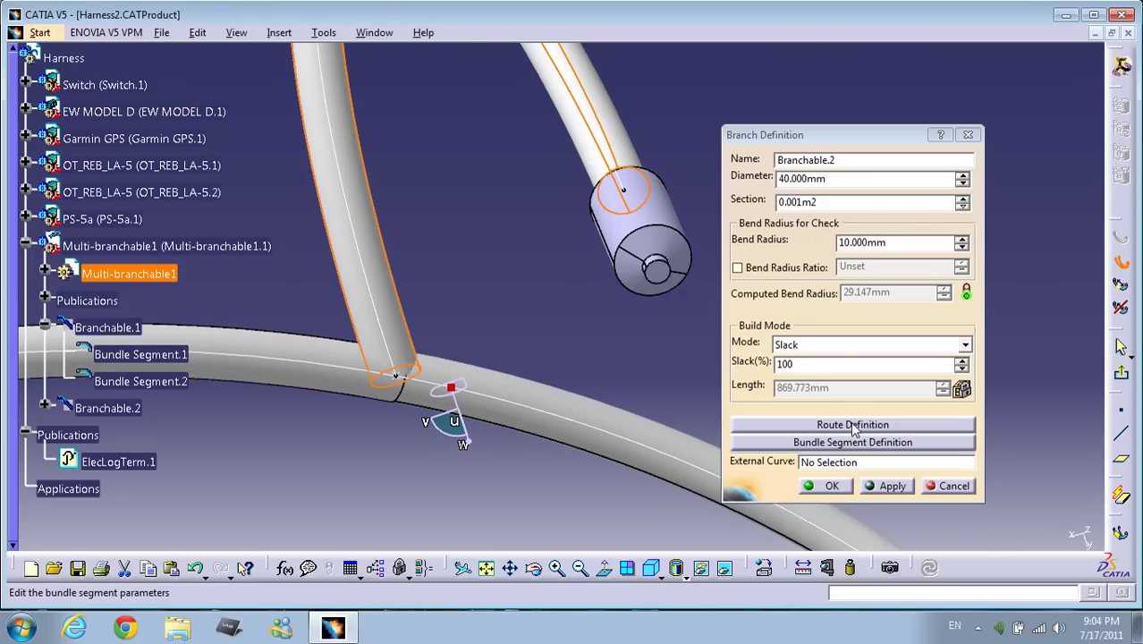
click(853, 426)
middle_drag(603, 348, 669, 356)
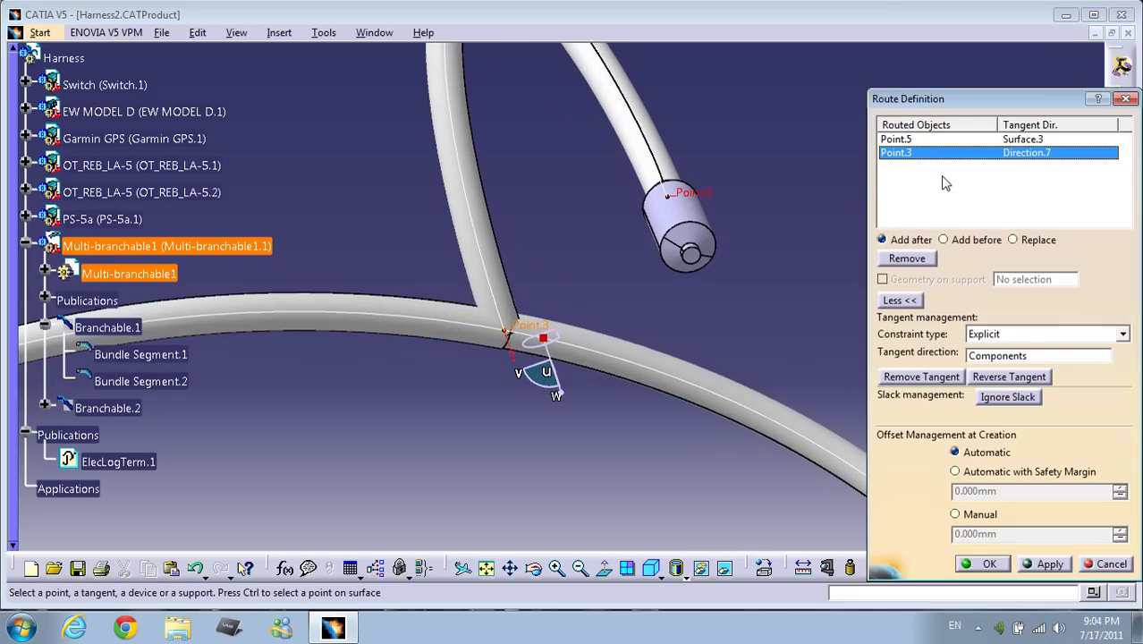
click(1013, 240)
middle_drag(631, 409, 669, 227)
middle_drag(625, 281, 620, 296)
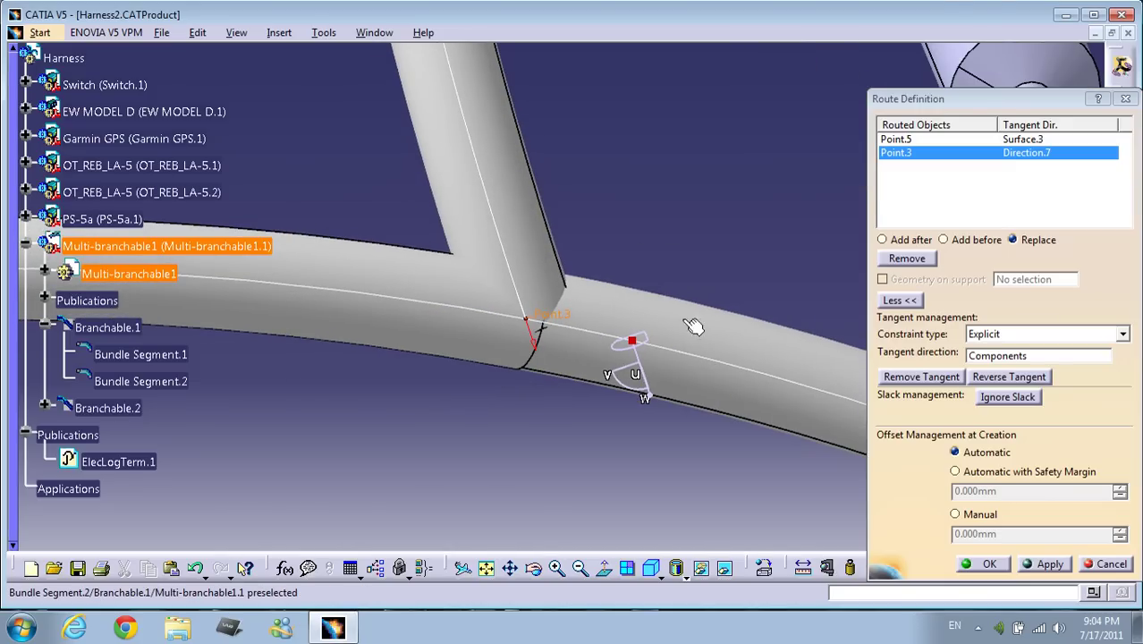
middle_drag(583, 328, 424, 274)
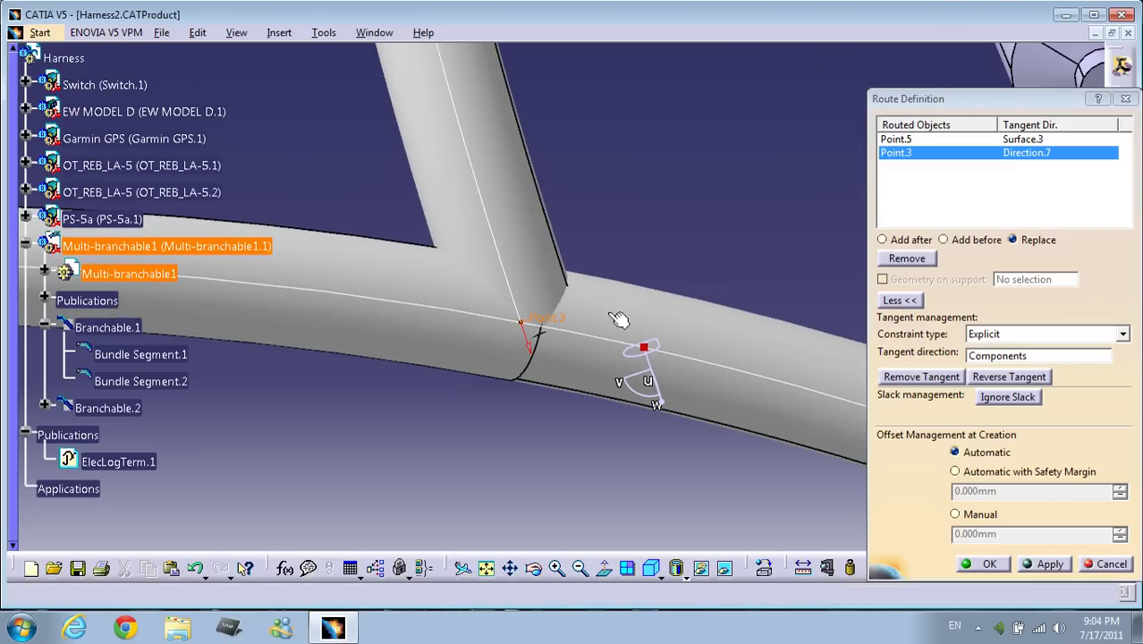
click(601, 288)
middle_drag(637, 190, 654, 353)
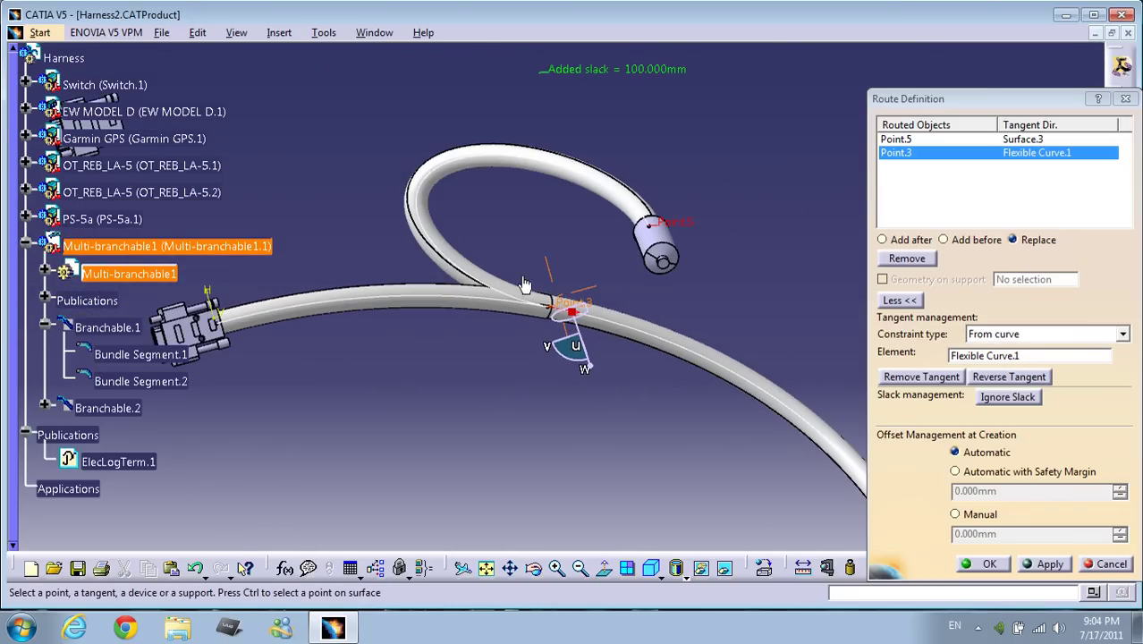
Step: Reverse the second branch's tangent direction at Point.3 and accept the route and branch definitions
middle_drag(533, 178, 495, 260)
middle_drag(636, 181, 641, 261)
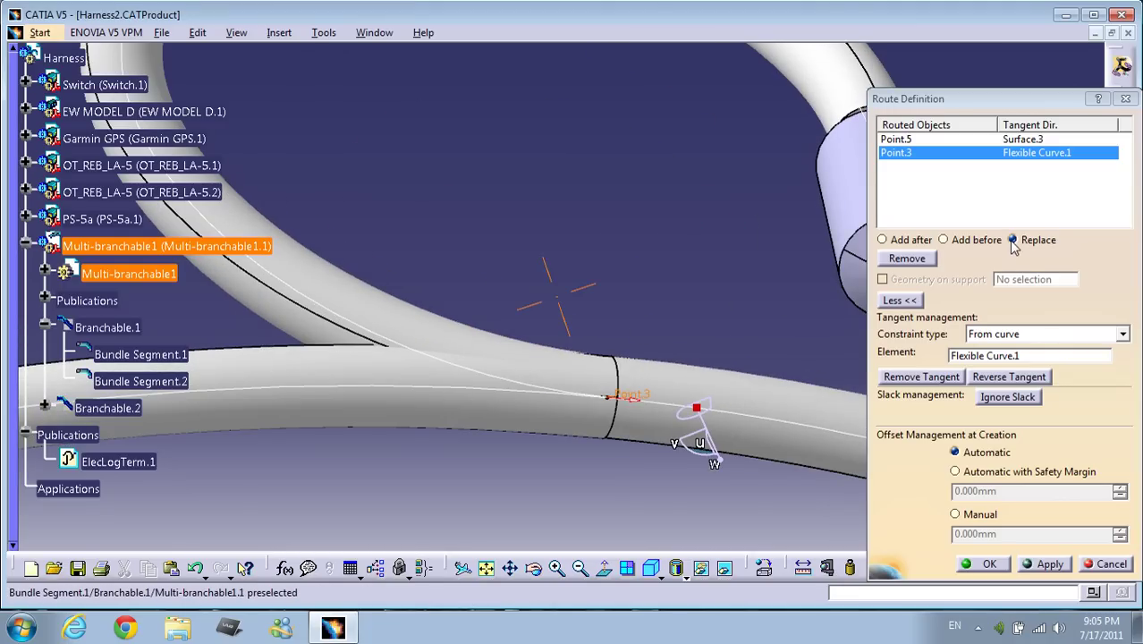
click(913, 157)
click(1014, 240)
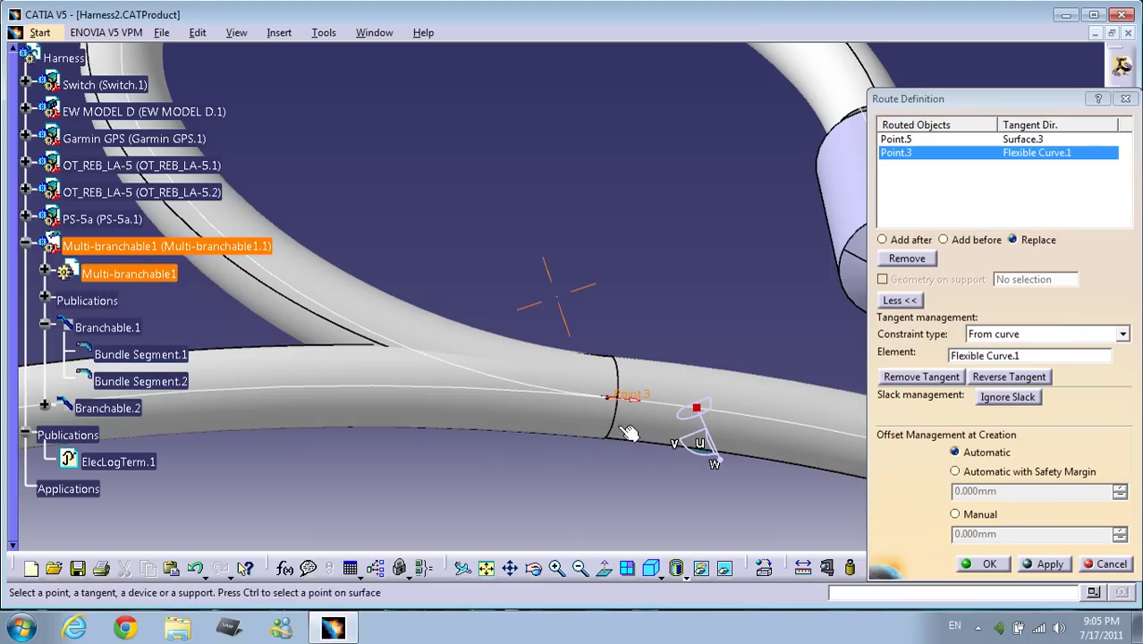
middle_drag(635, 409, 657, 320)
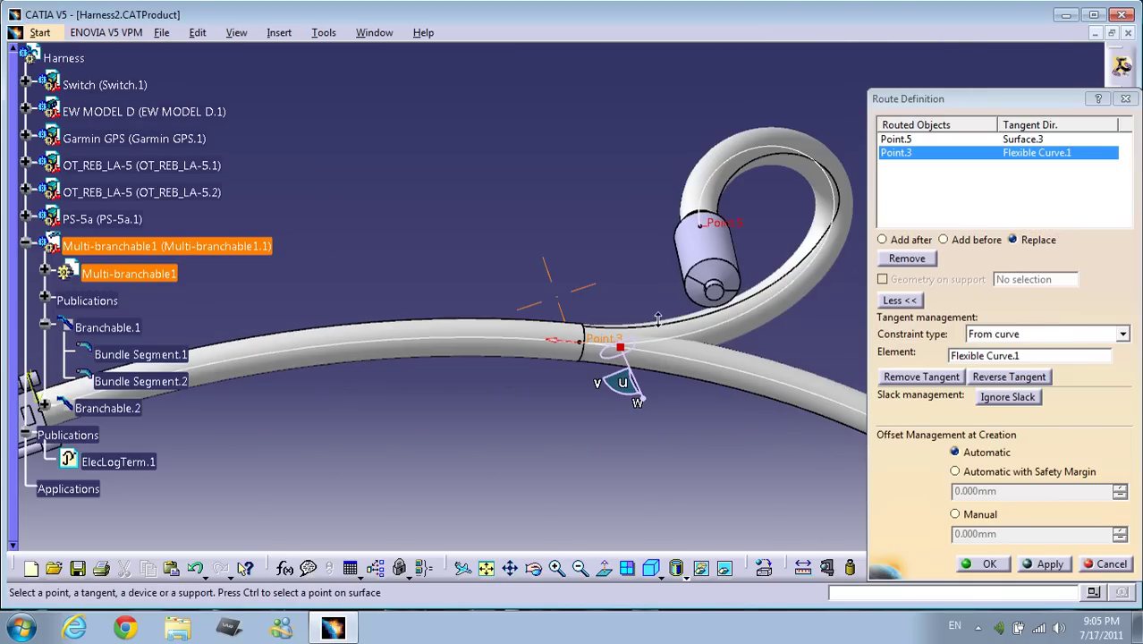
middle_drag(688, 370, 613, 381)
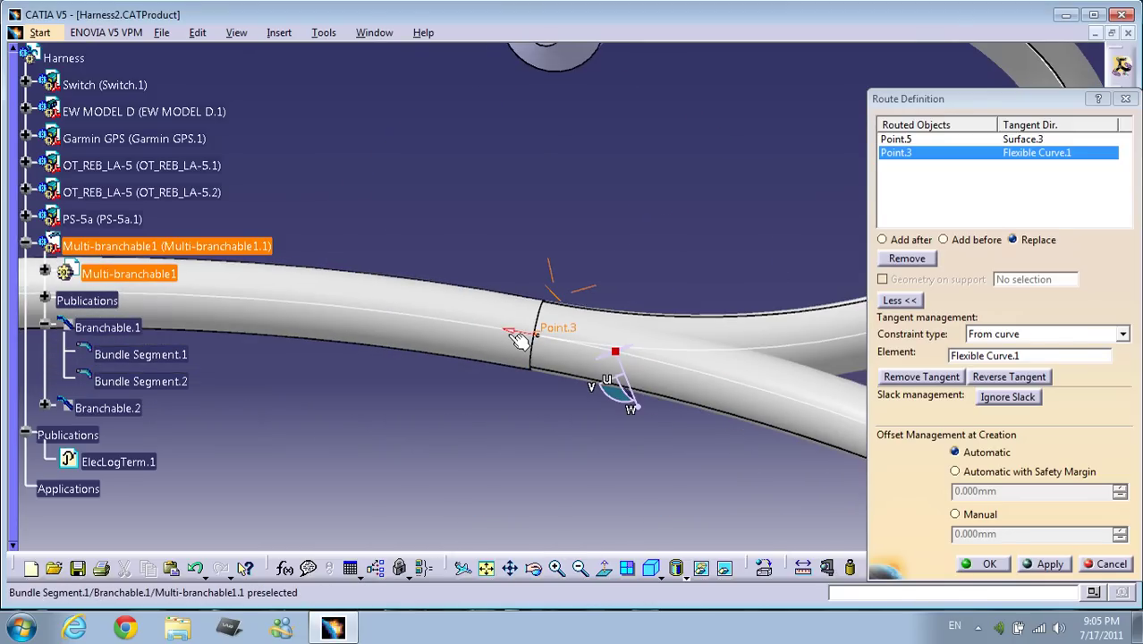
click(983, 564)
click(820, 484)
Step: Inspect the second branch's junction with the main bundle and return to the top-level harness assembly
middle_drag(608, 268, 644, 342)
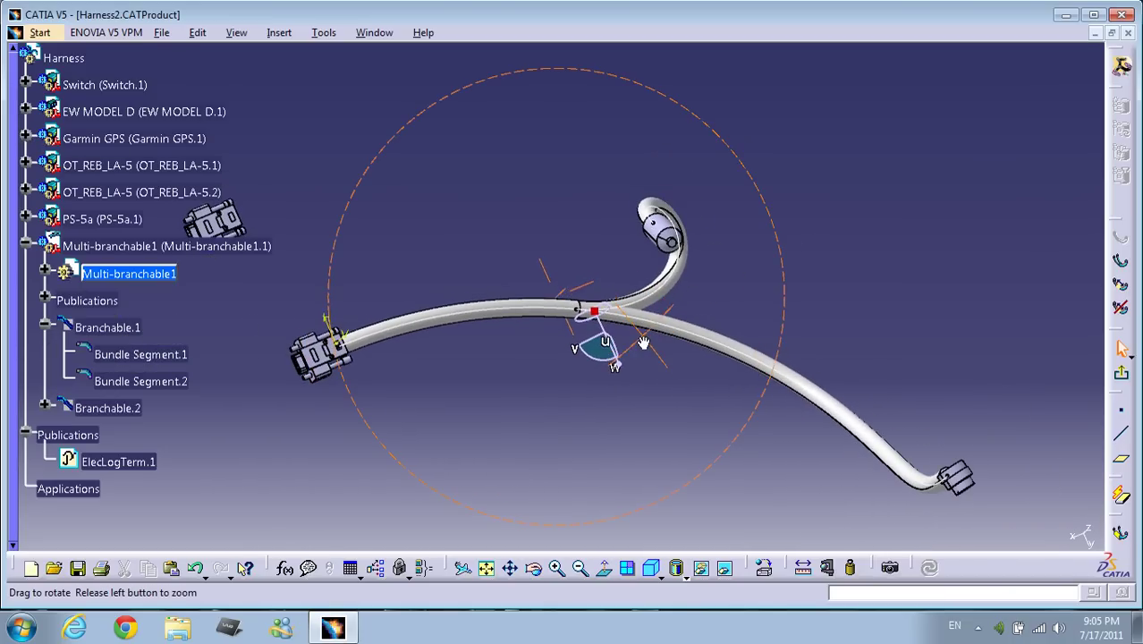
middle_drag(619, 387, 664, 288)
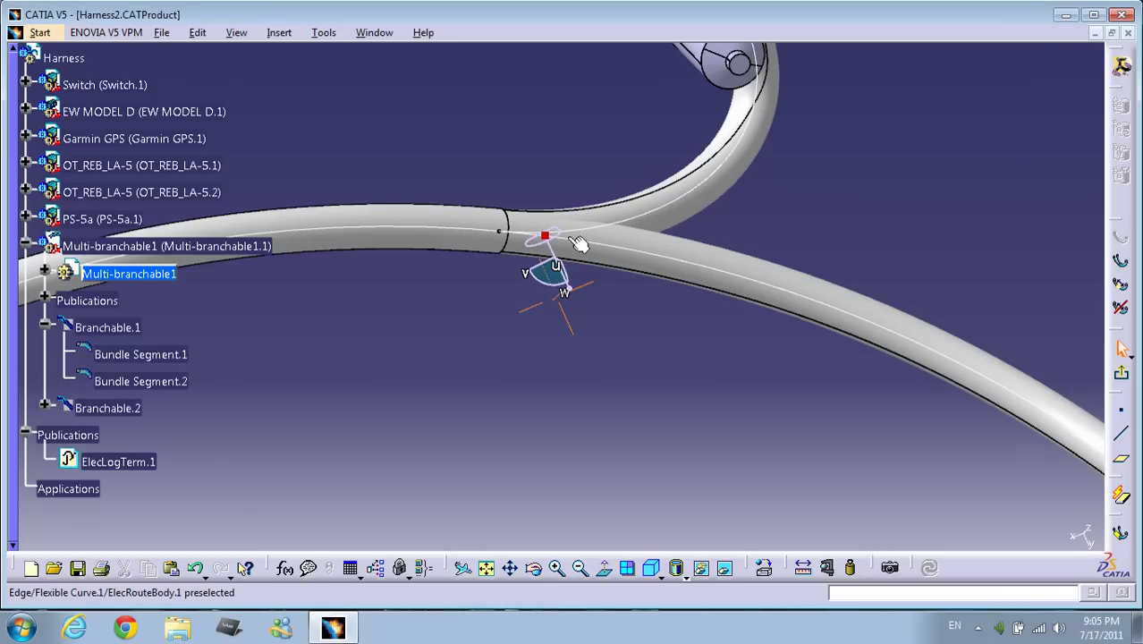
middle_drag(783, 226, 704, 315)
middle_drag(756, 245, 714, 324)
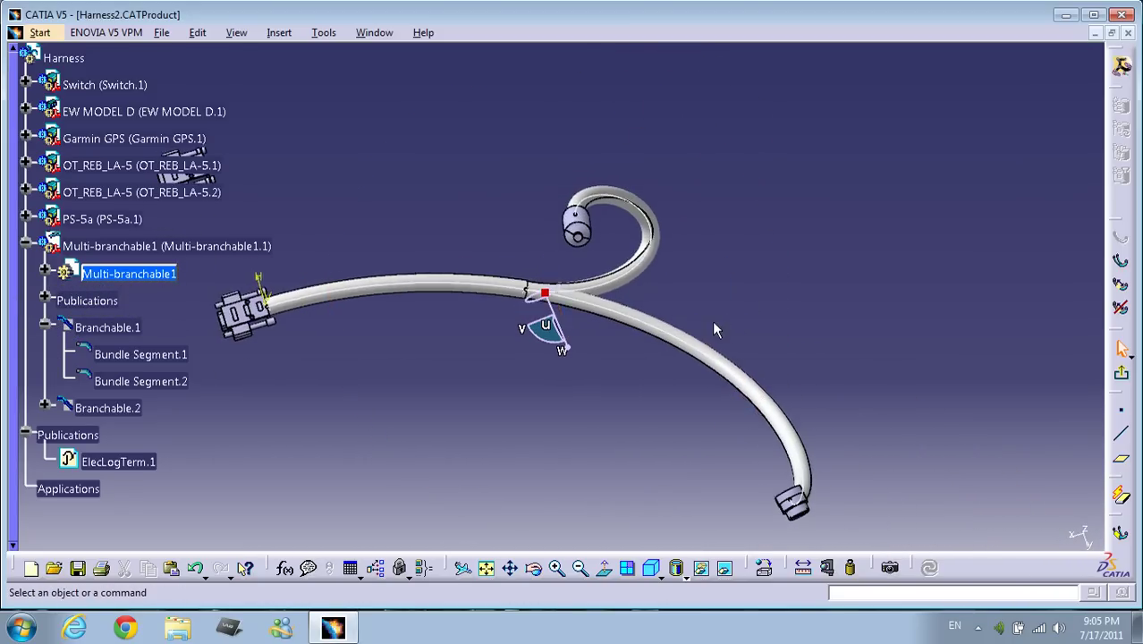
middle_drag(559, 390, 565, 268)
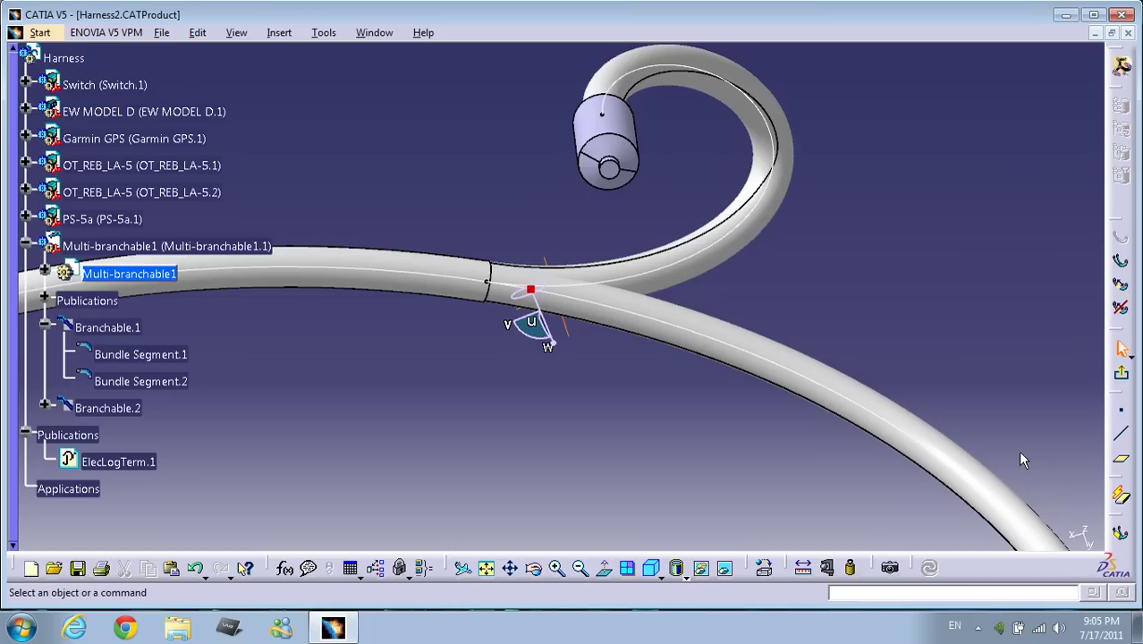
middle_drag(832, 358, 837, 331)
middle_drag(672, 387, 709, 406)
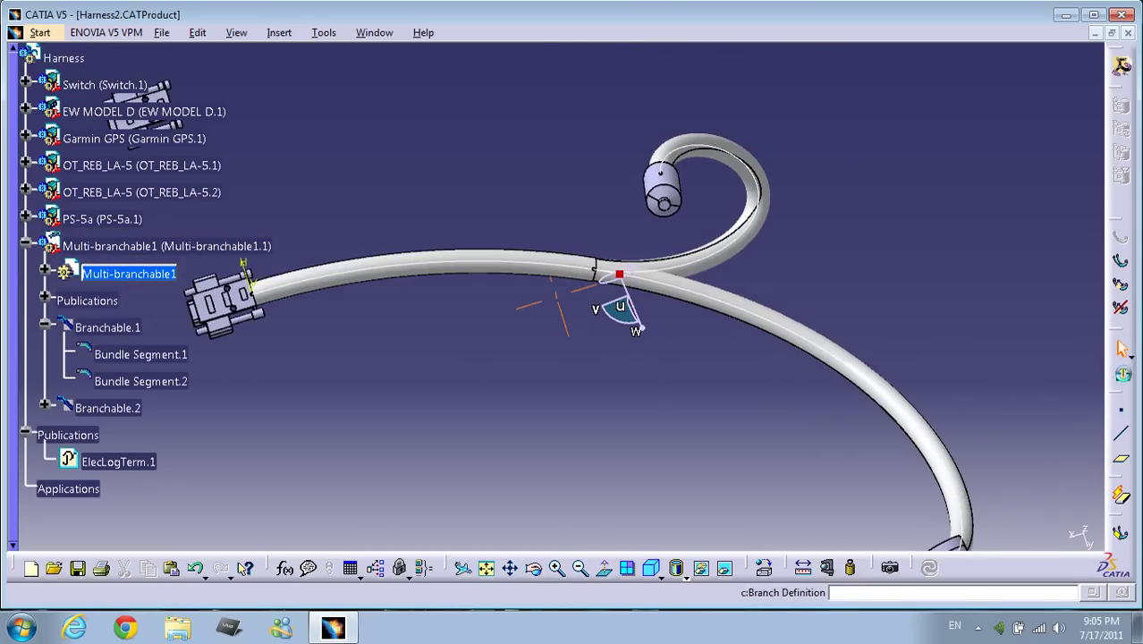
click(1121, 373)
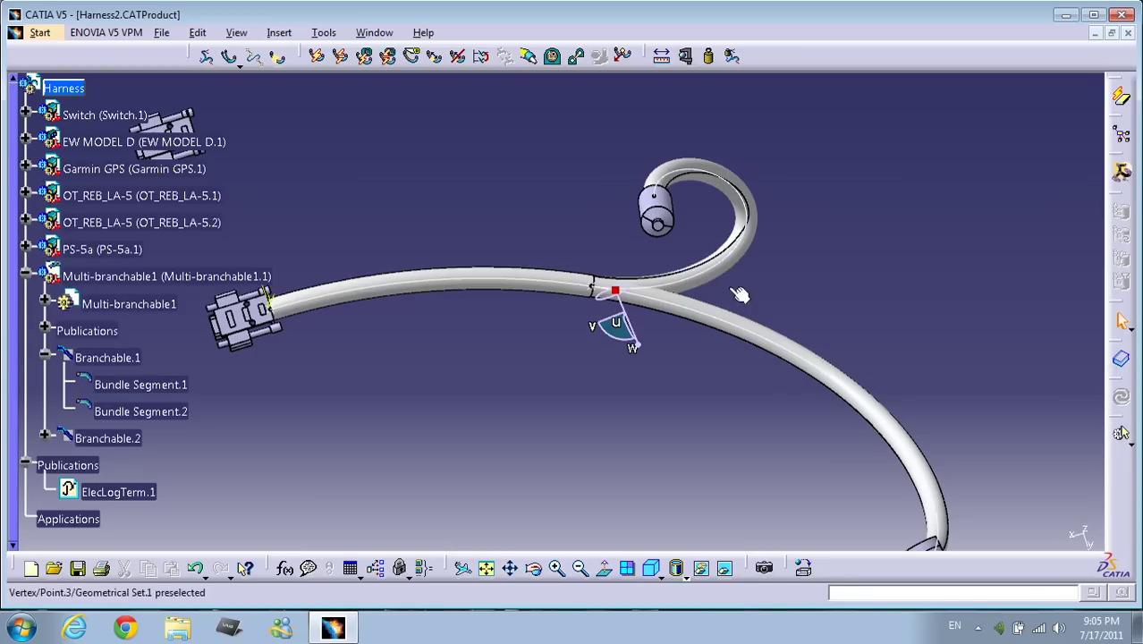
Step: Examine the multi-branchable and its related objects in the related objects viewer's 3D view
click(1122, 141)
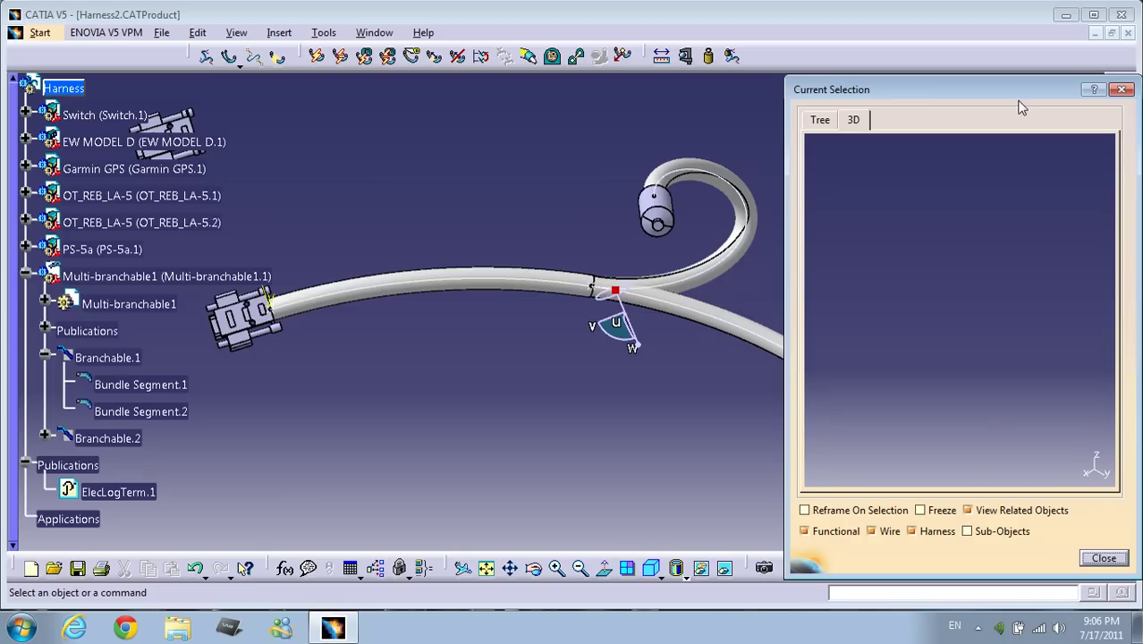
click(825, 130)
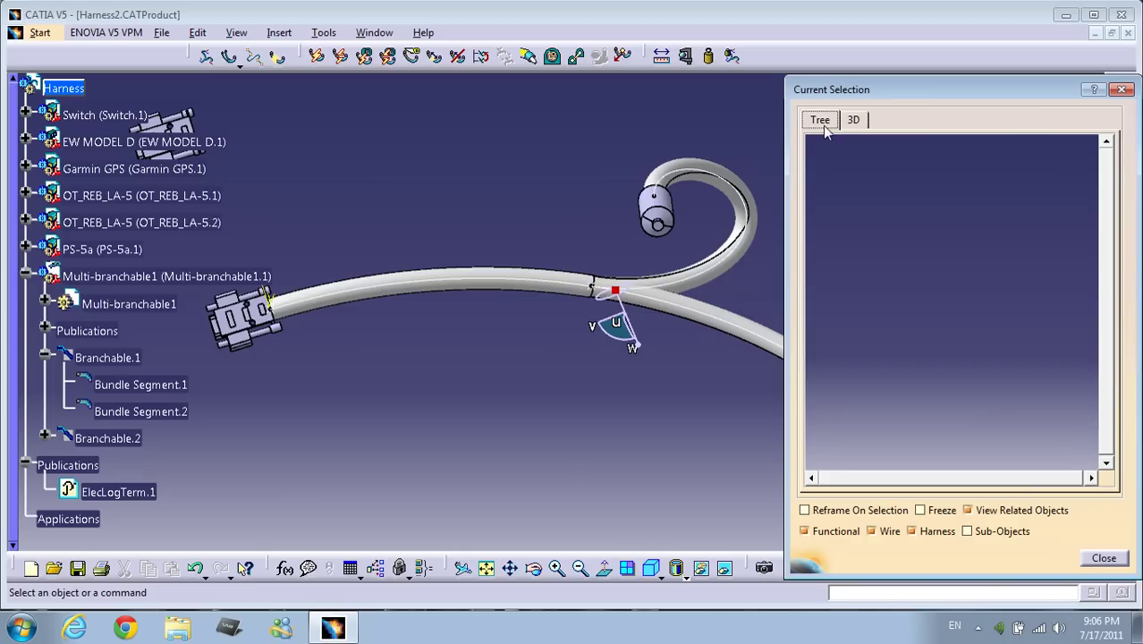
click(855, 123)
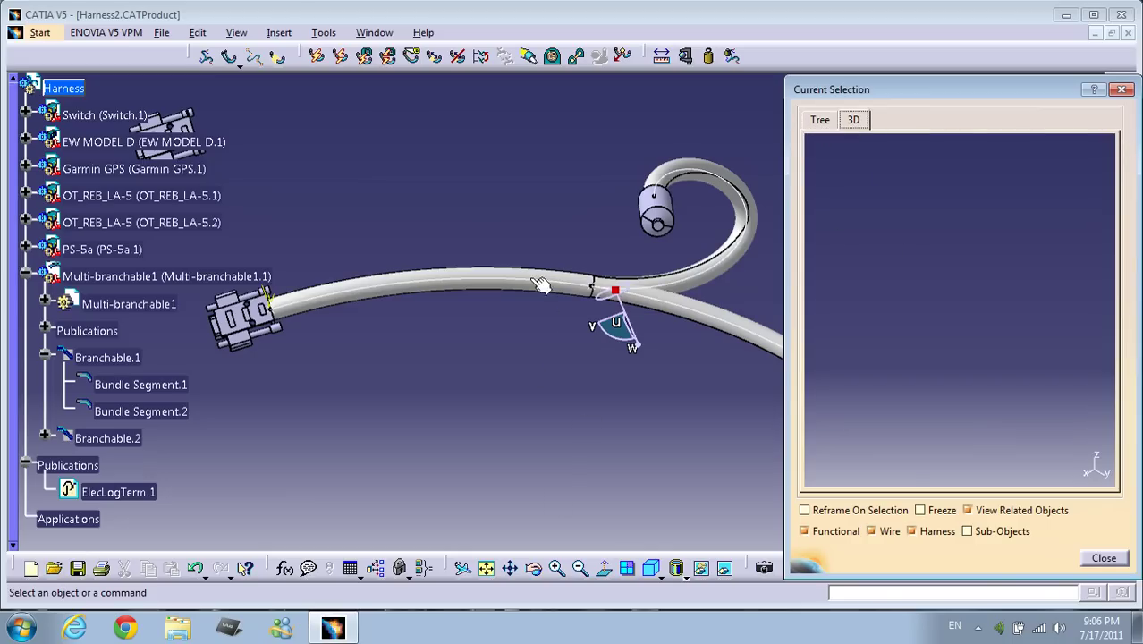
click(496, 271)
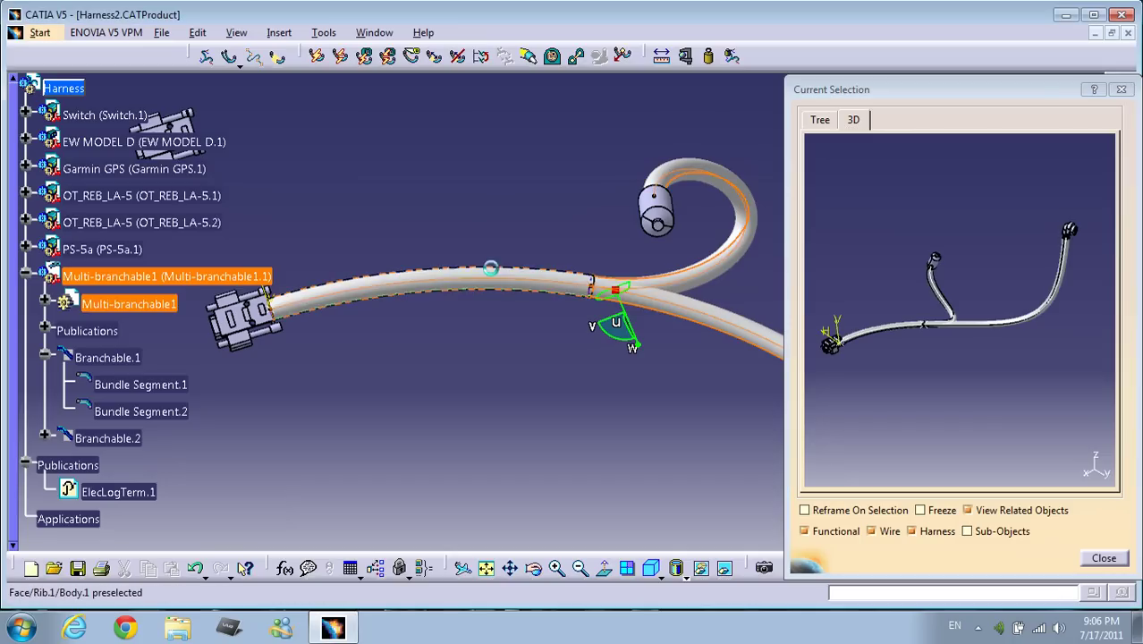
middle_drag(913, 338, 918, 333)
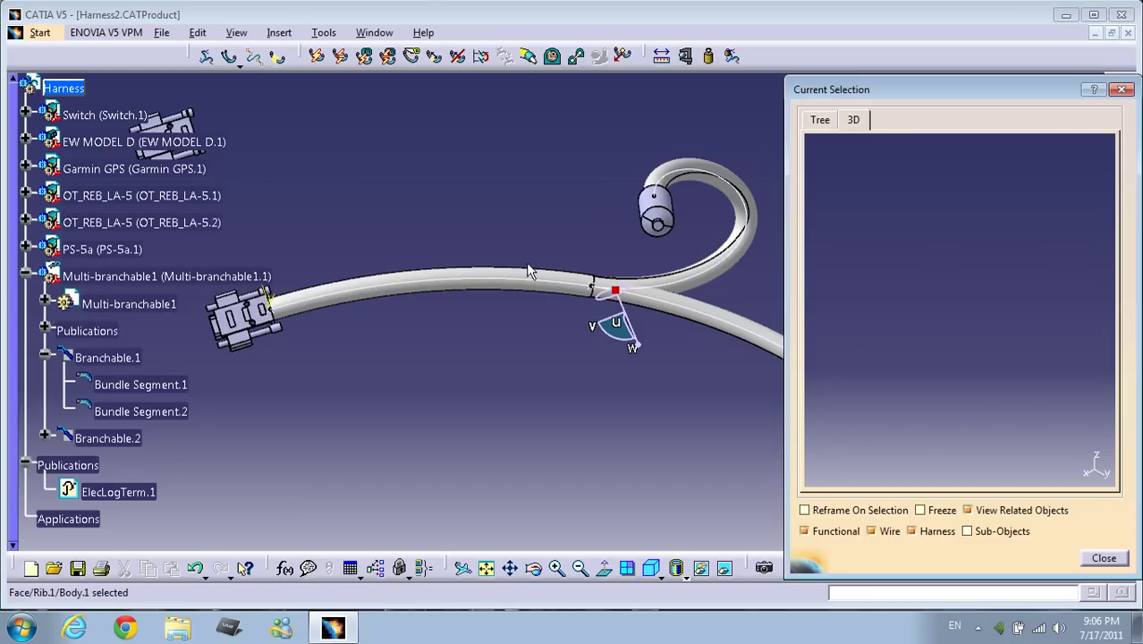
click(557, 276)
middle_drag(910, 341, 924, 288)
middle_drag(950, 378, 1060, 317)
middle_drag(988, 315, 848, 376)
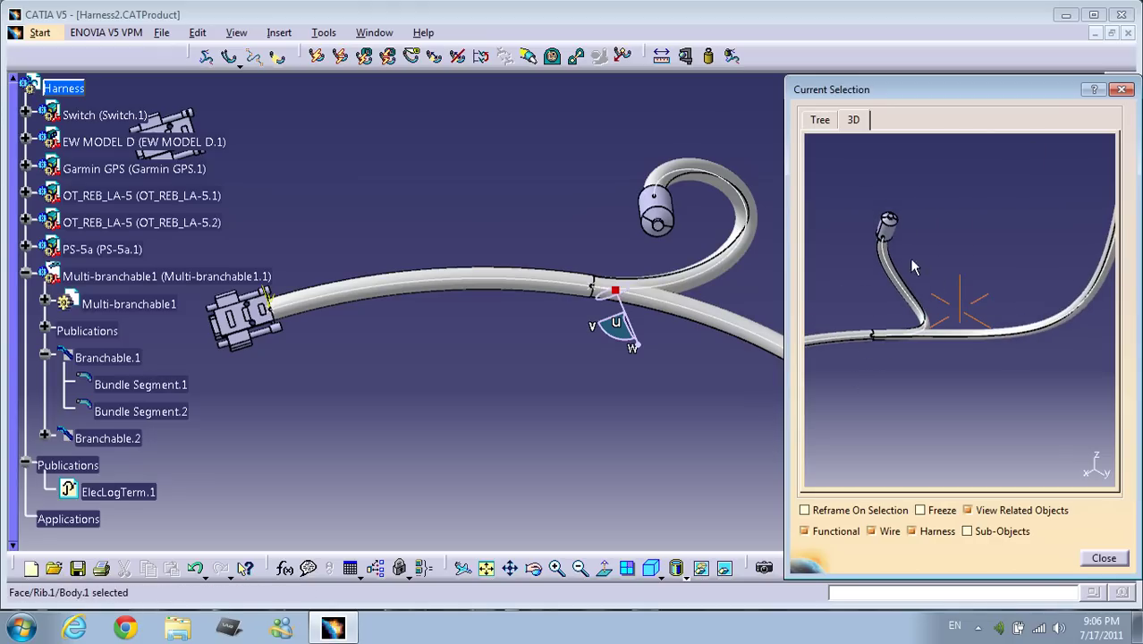
middle_drag(975, 356, 844, 400)
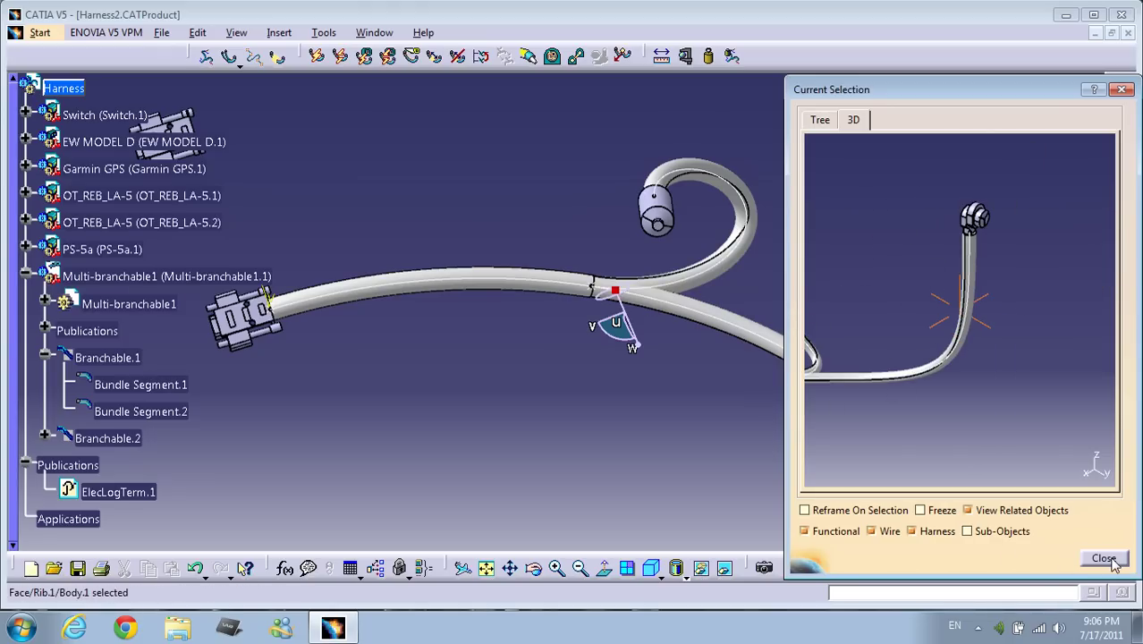
Step: Review the tree of devices related to the multi-branchable and close the related objects viewer
click(815, 123)
middle_drag(964, 415, 921, 317)
middle_drag(990, 350, 929, 368)
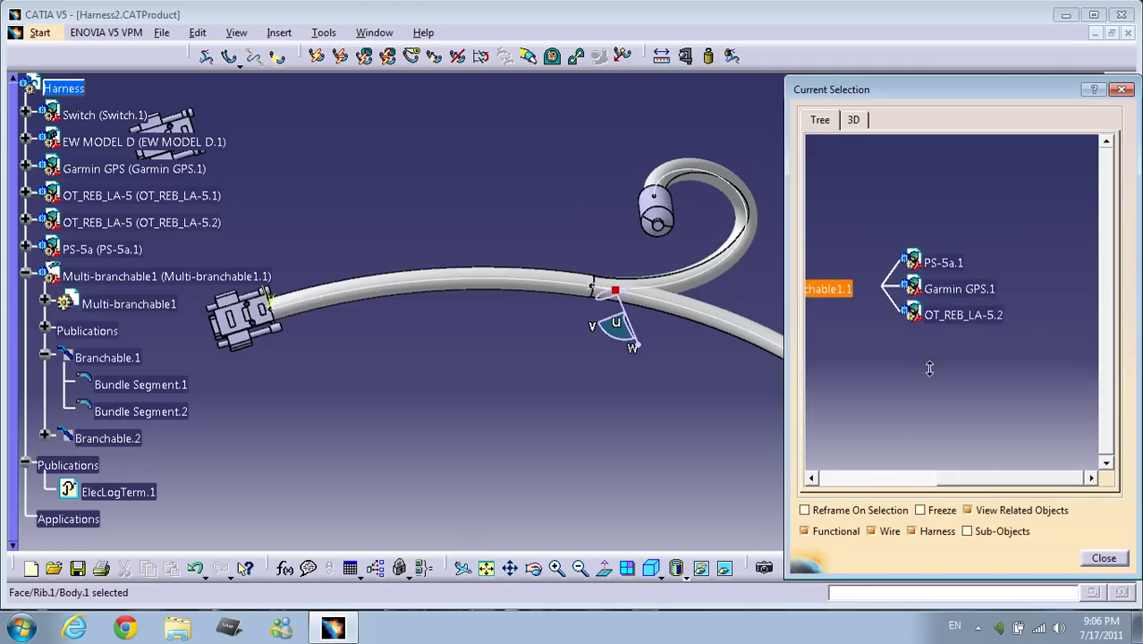
click(1103, 559)
middle_drag(689, 345, 693, 402)
click(716, 405)
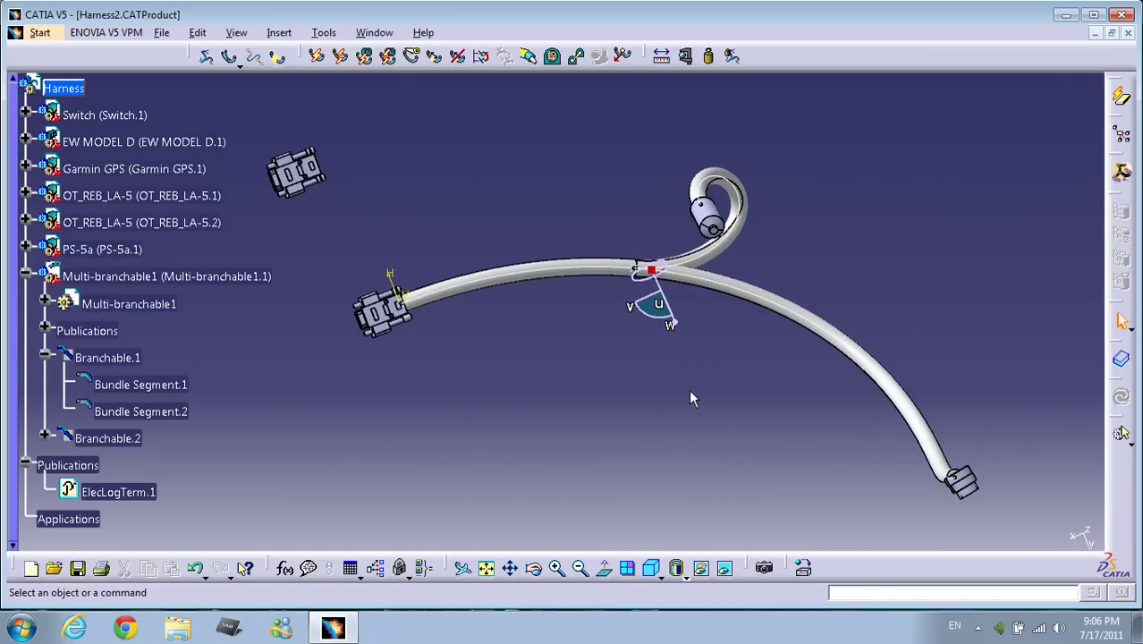